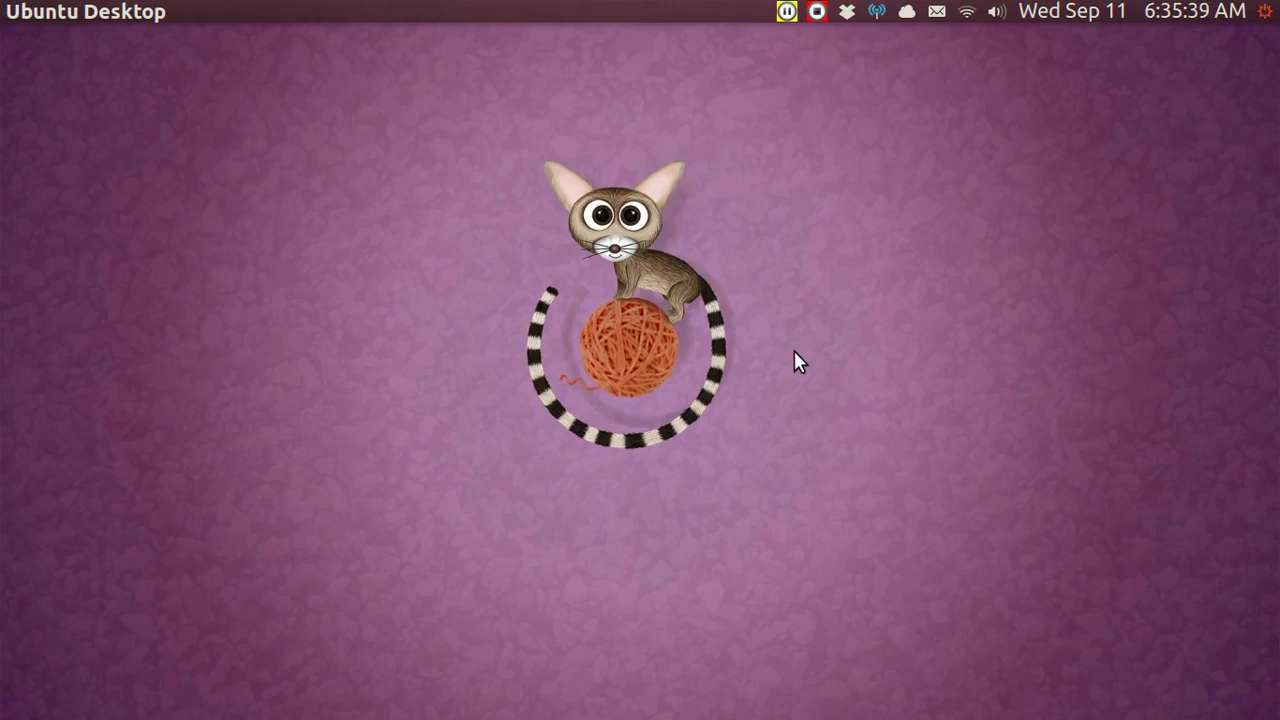
Mute the audio with the media key and raise uniCenta oPOS from the Unity launcher.
key(XF86AudioMute)
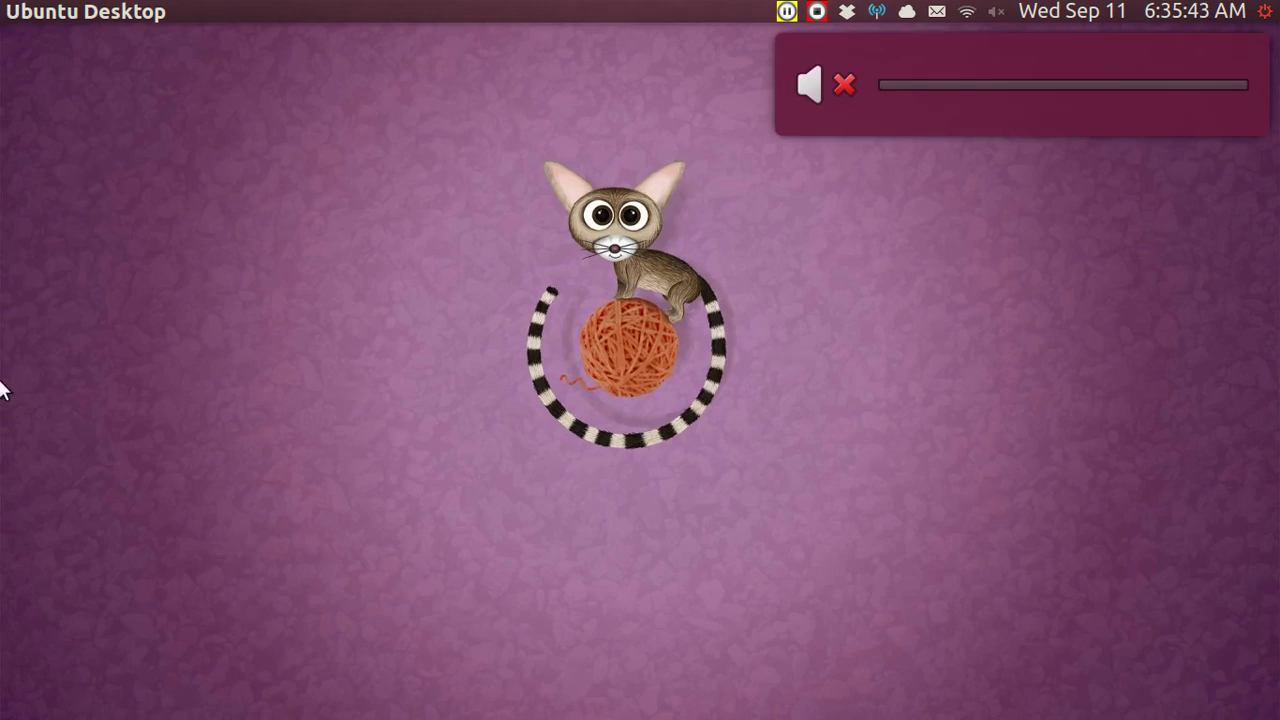
mouse_move(1, 386)
click(30, 545)
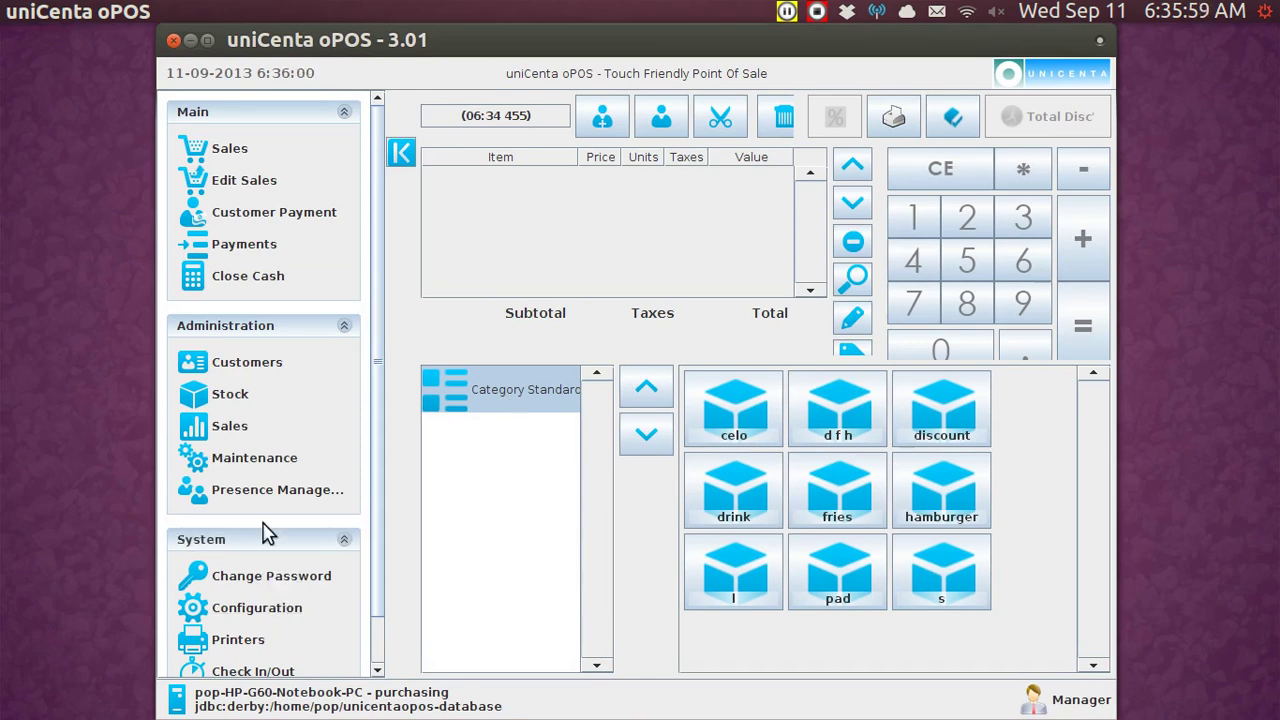
Go to Maintenance under Administration in the sidebar.
click(249, 460)
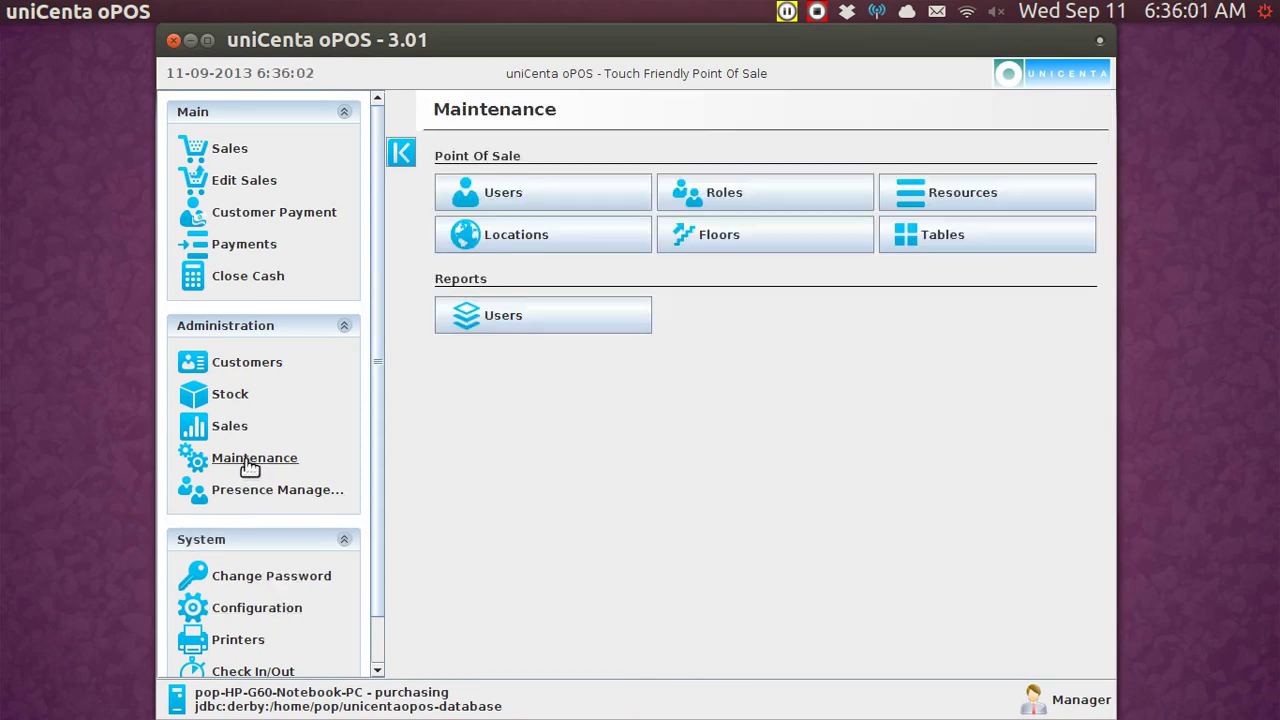
In Resources, scroll the list and load Ticket.Buttons (51 of 57).
click(963, 200)
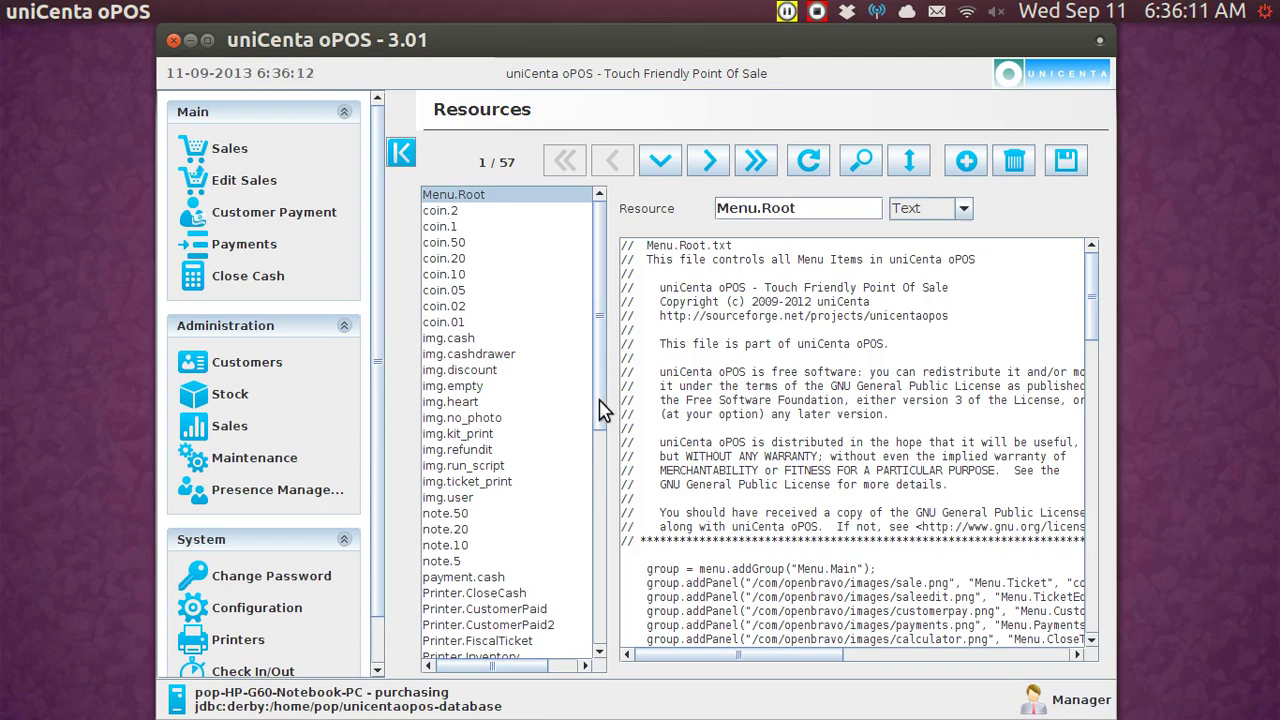
drag(600, 408, 595, 577)
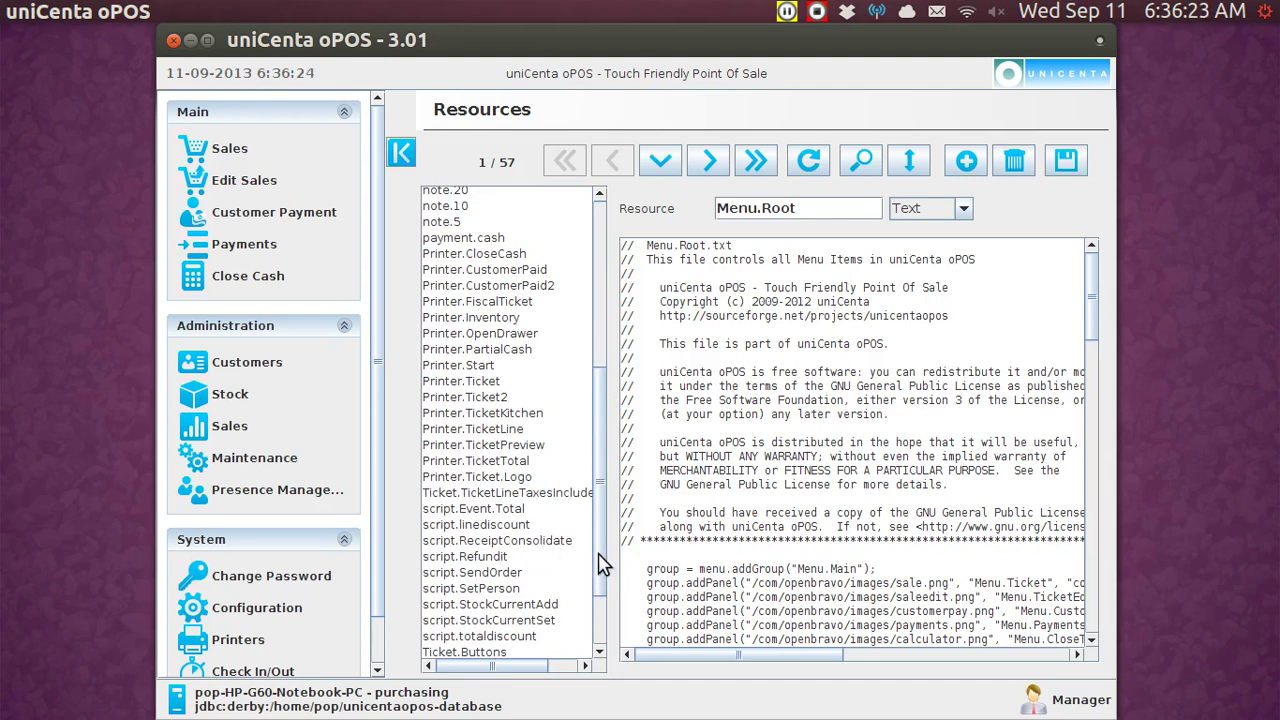
click(497, 653)
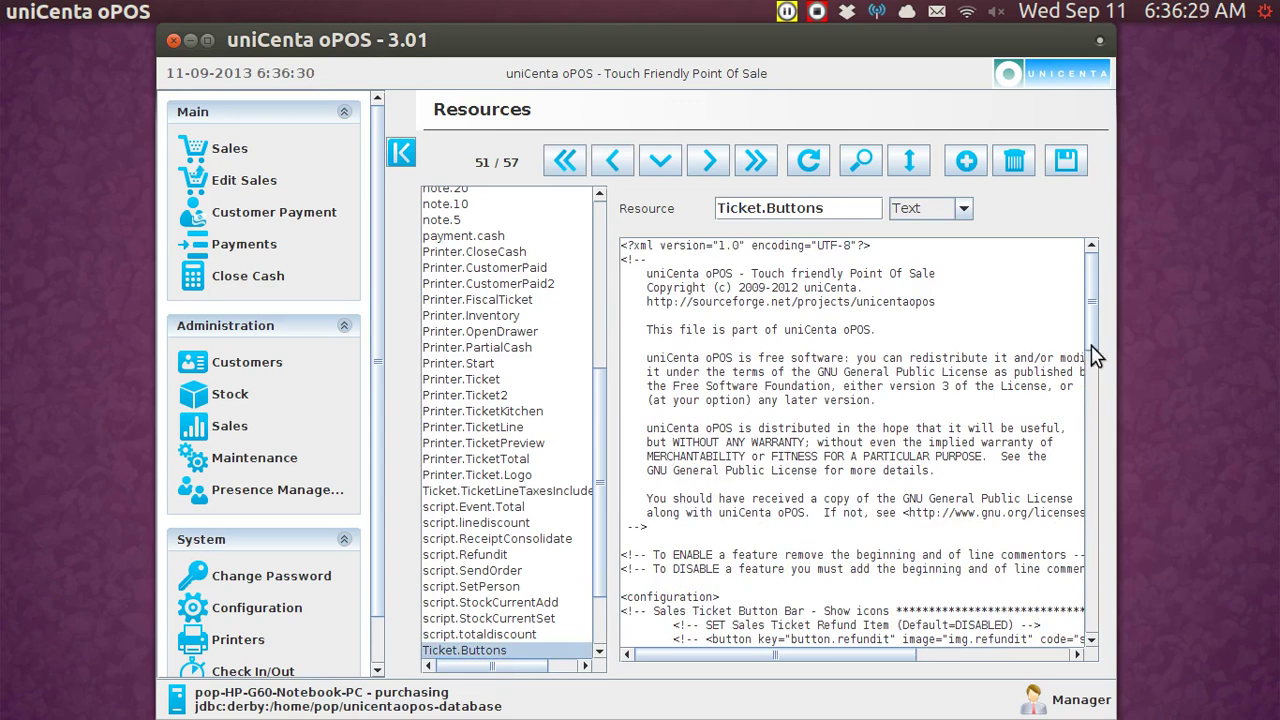
Maximize the window and scroll the XML to the Product Area Size section with cat-height 330.
click(208, 42)
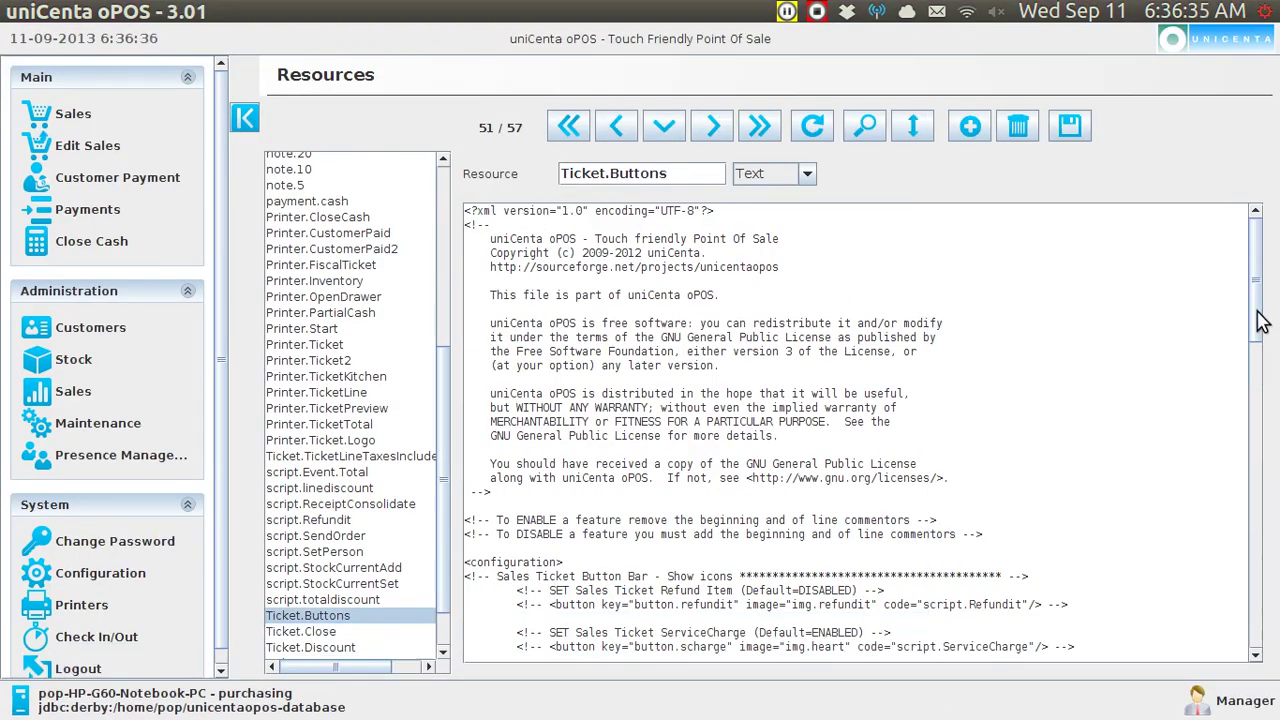
drag(1262, 320, 1262, 362)
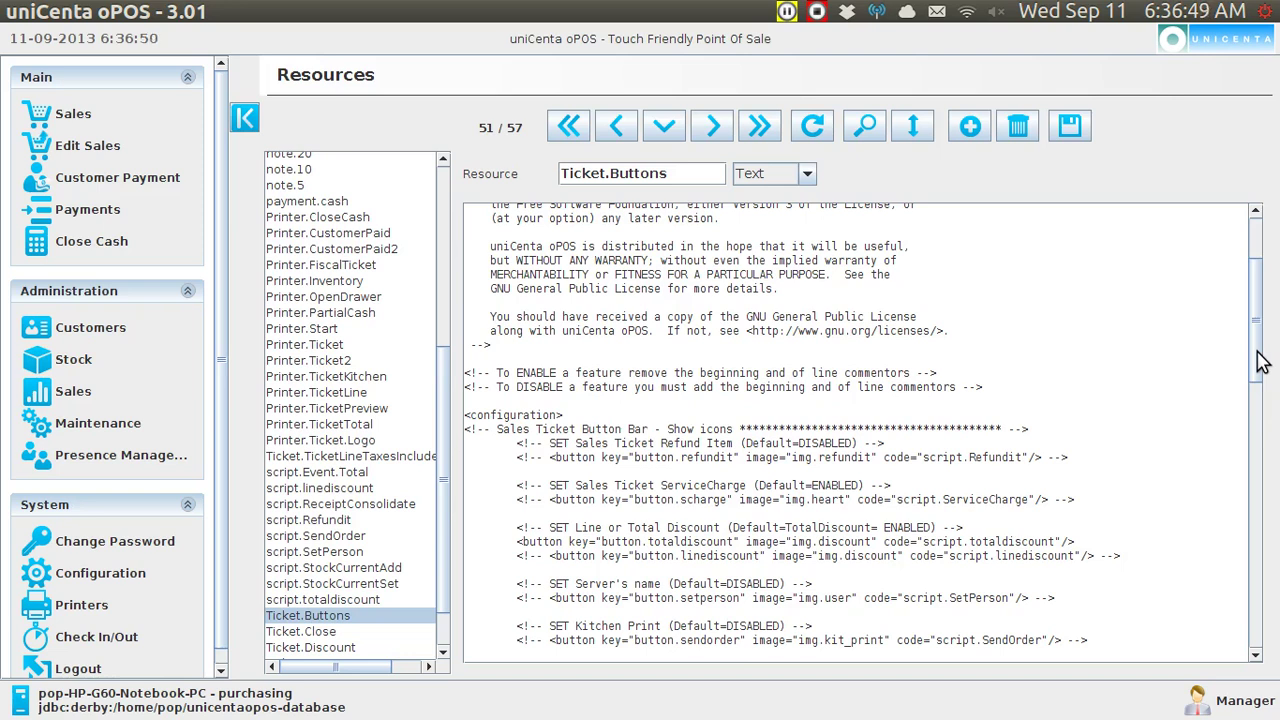
drag(1262, 362, 1262, 396)
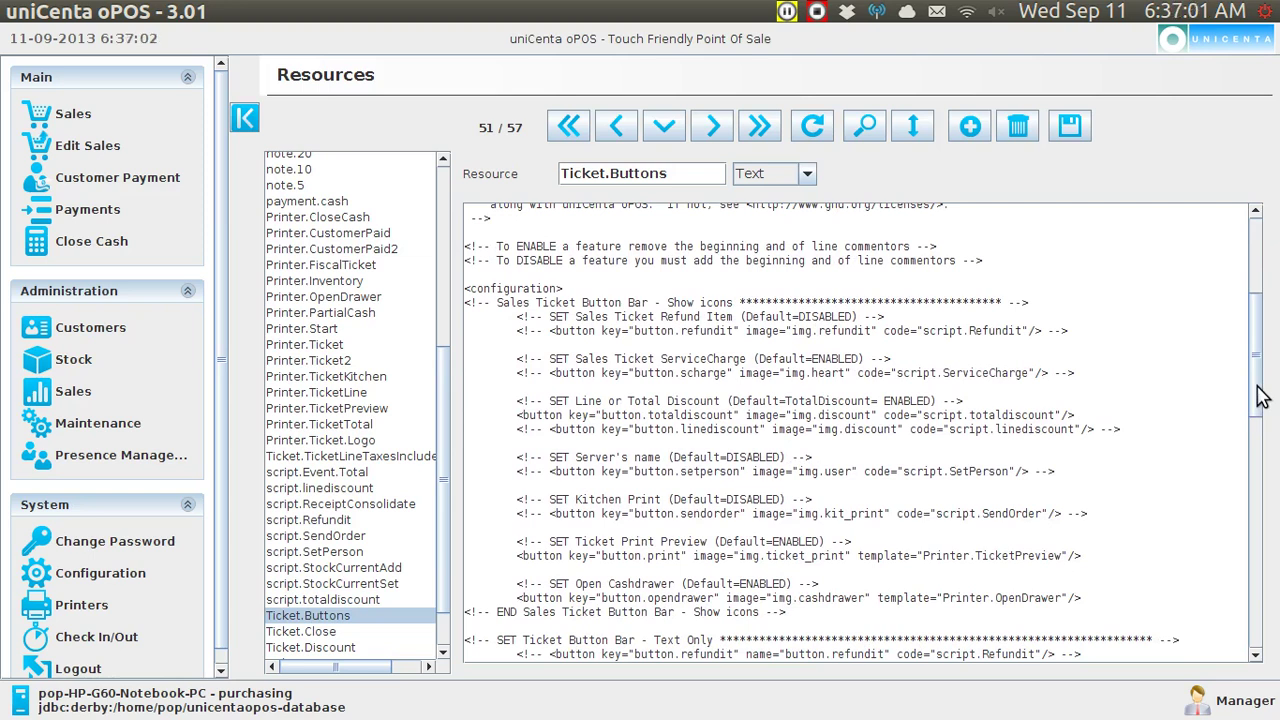
drag(1258, 388, 1252, 510)
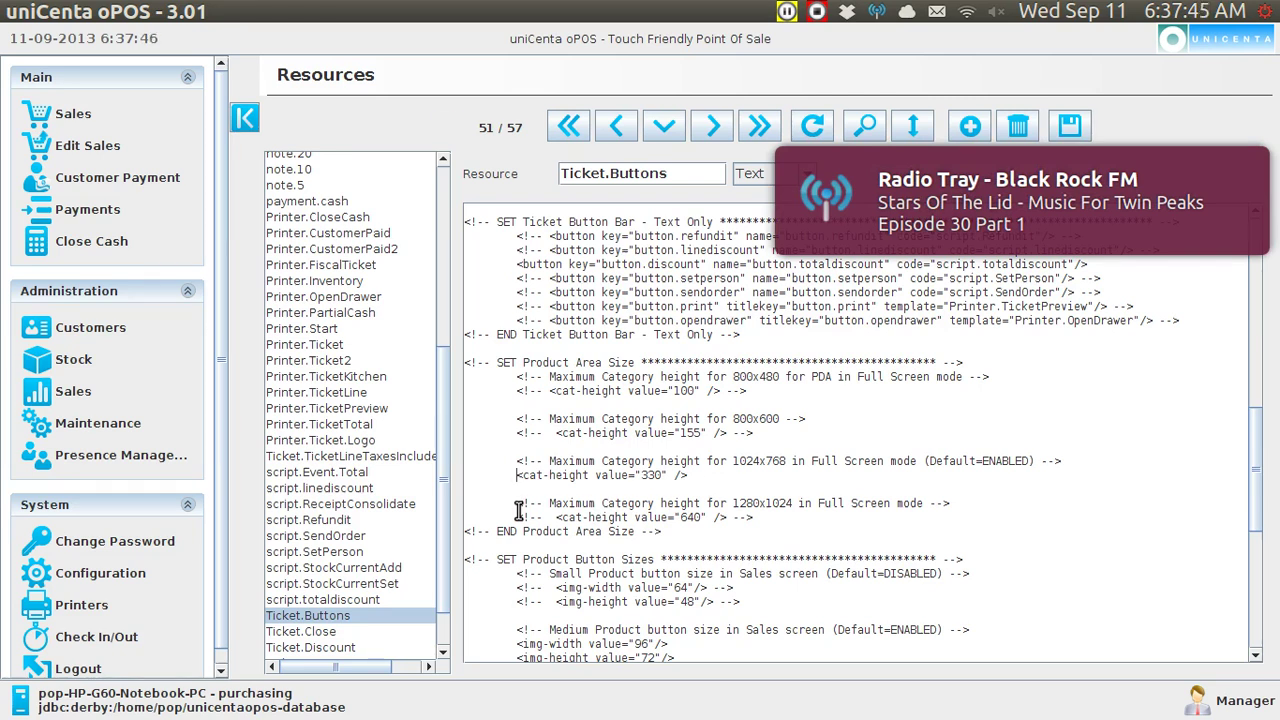
Wrap the 330 cat-height line in <!-- --> comment markers.
text(<<)
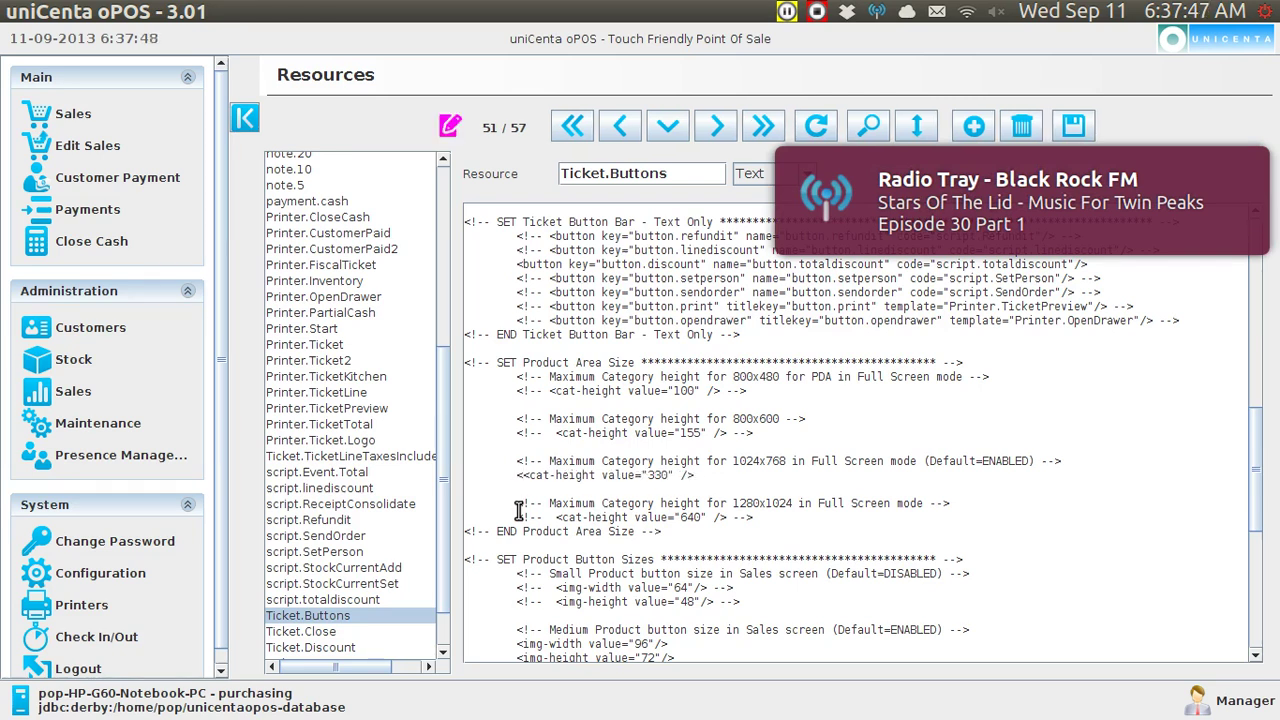
text(!)
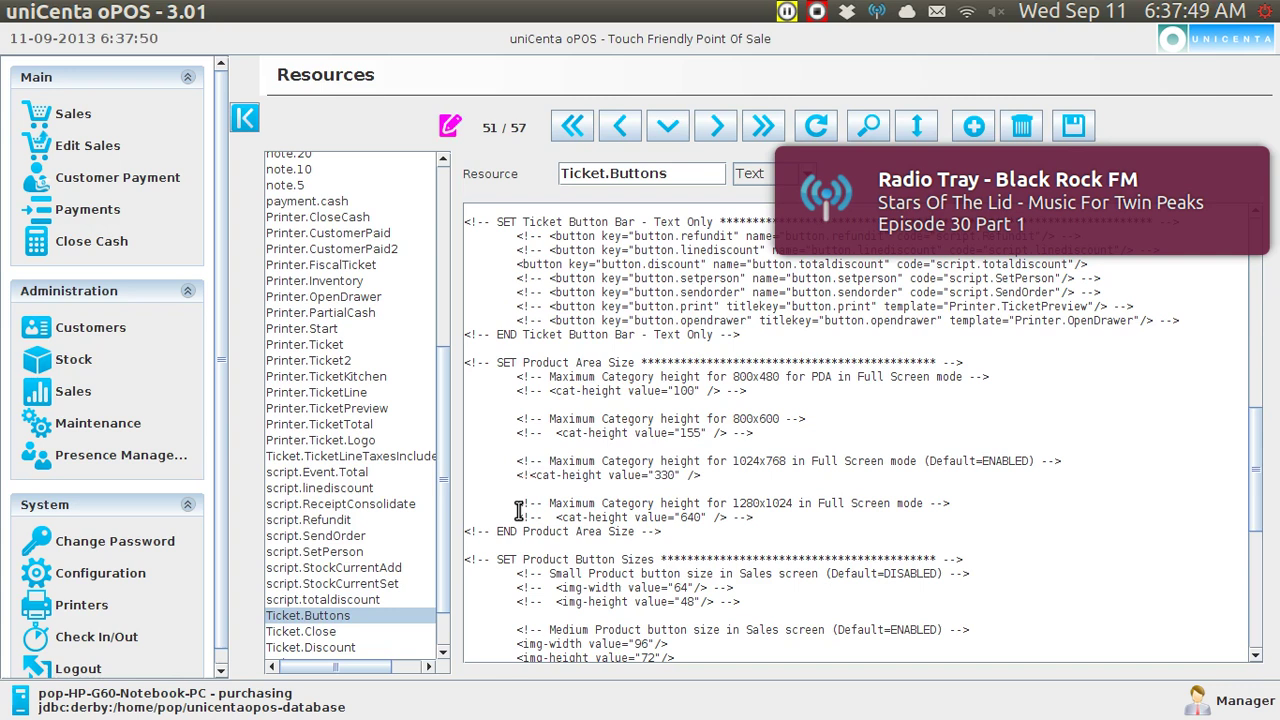
text(--)
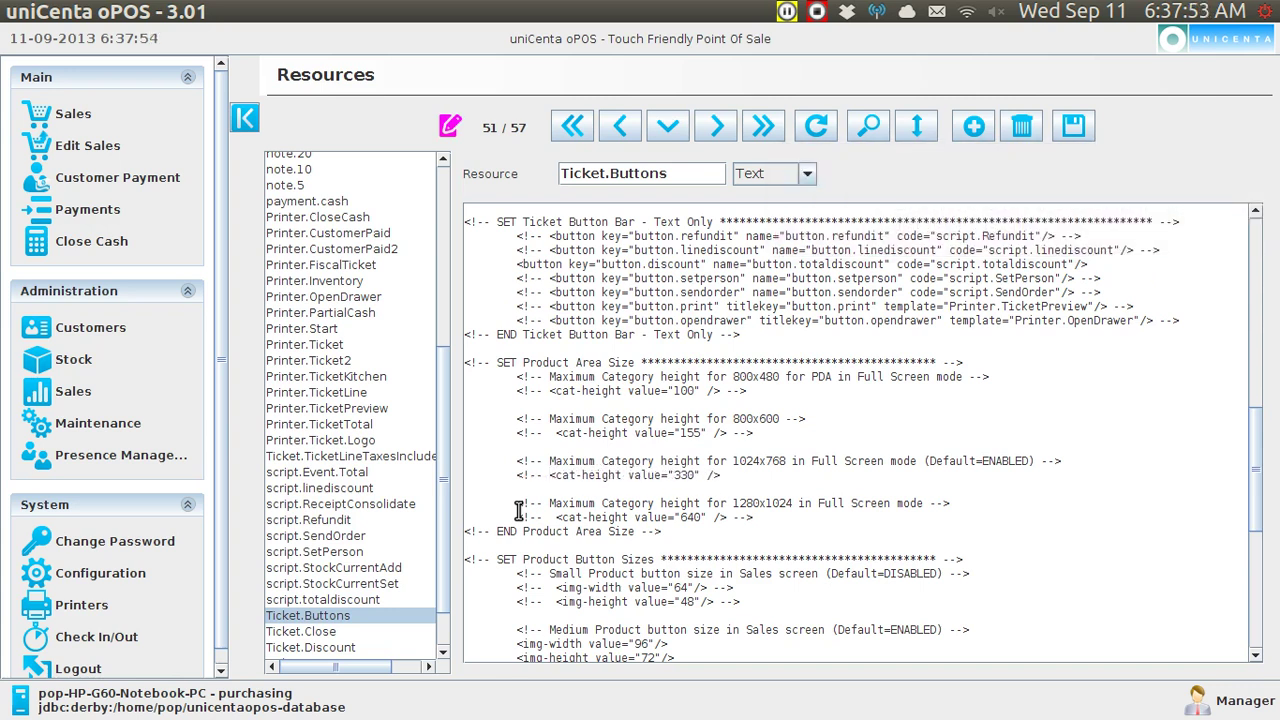
key(Right)
key(Right)
key(Right)
key(Right)
key(Right)
key(Right)
key(Right)
key(Right)
key(Right)
key(Right)
key(Right)
key(Right)
key(Right)
key(Right)
key(Right)
key(Right)
key(Right)
key(Right)
key(Right)
key(Right)
Remove the comment markers around the 1280x1024 cat-height 640 line.
key(Right)
key(Left)
text(--)
text(>)
key(Down)
key(Down)
key(BackSpace)
key(BackSpace)
key(Left)
key(Left)
key(Left)
key(Left)
key(Left)
key(Left)
key(Left)
key(Left)
key(Left)
key(Left)
key(Left)
key(Left)
key(Left)
key(Left)
key(Left)
key(Left)
key(Left)
key(Right)
key(BackSpace)
key(BackSpace)
key(BackSpace)
key(BackSpace)
key(BackSpace)
key(BackSpace)
key(End)
key(BackSpace)
key(BackSpace)
key(BackSpace)
key(BackSpace)
key(Home)
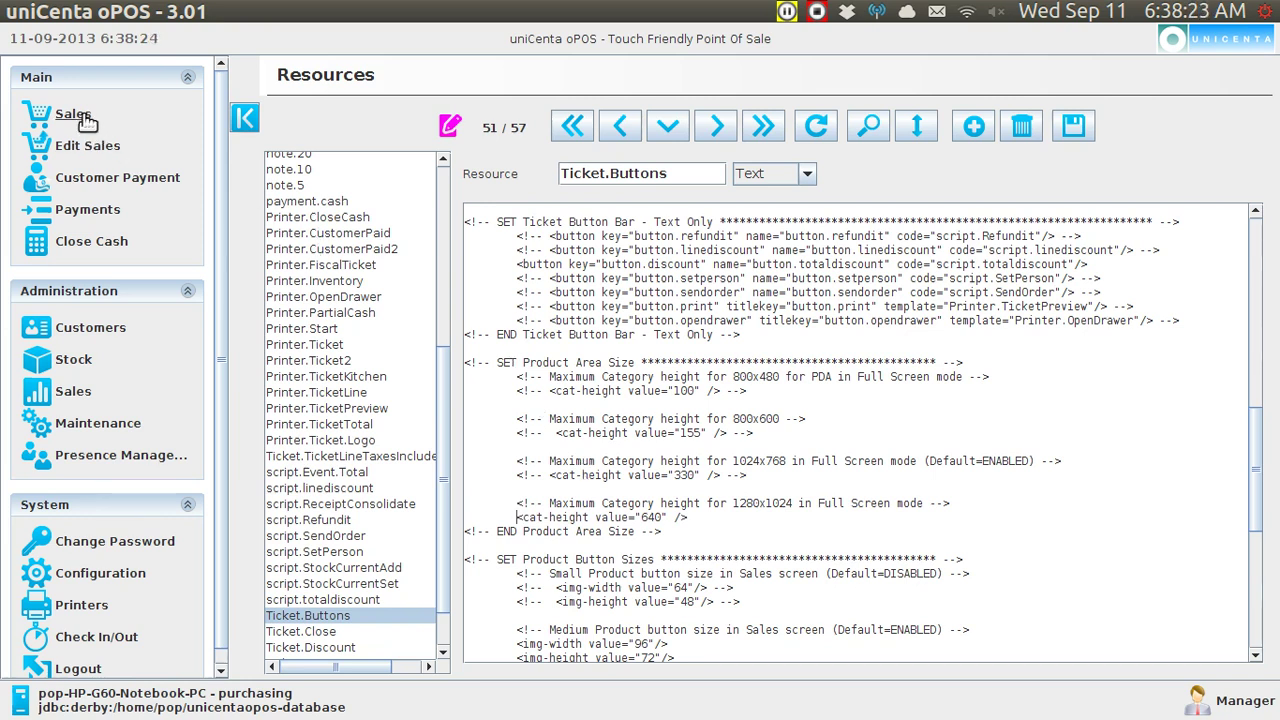
Switch to Sales, confirming Yes to save Ticket.Buttons, then open the Ubuntu session menu.
click(86, 117)
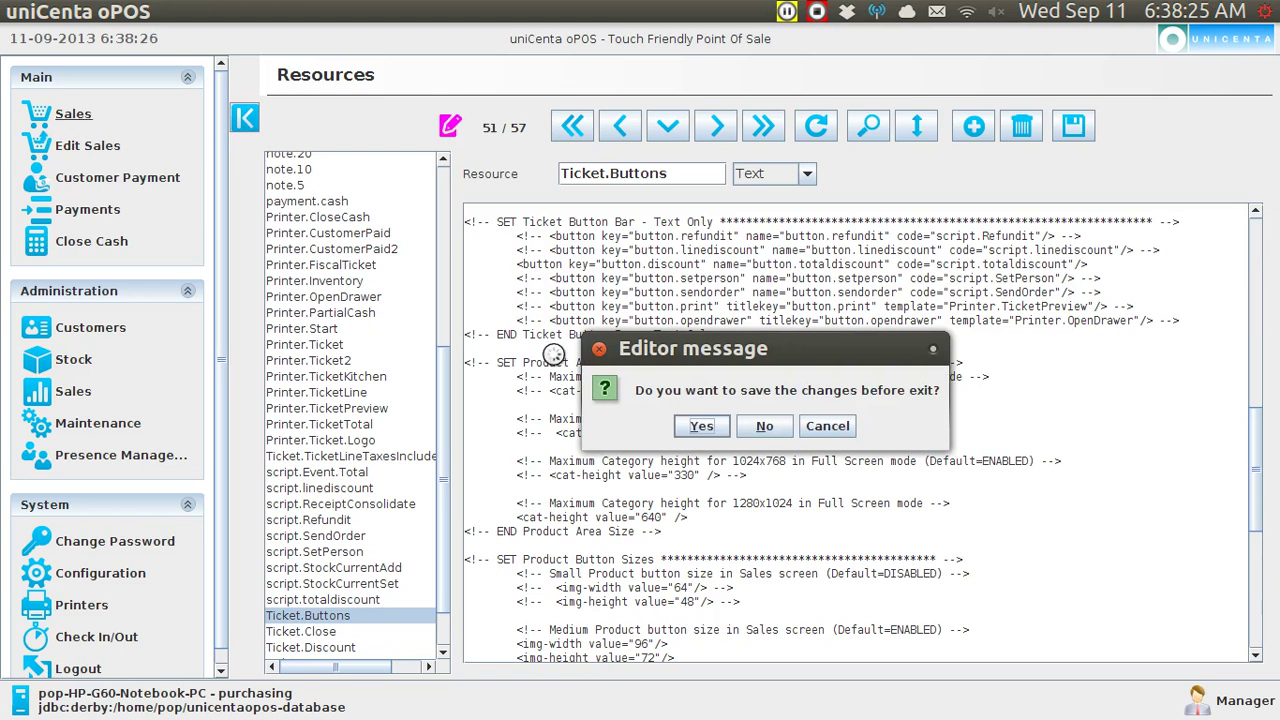
click(702, 427)
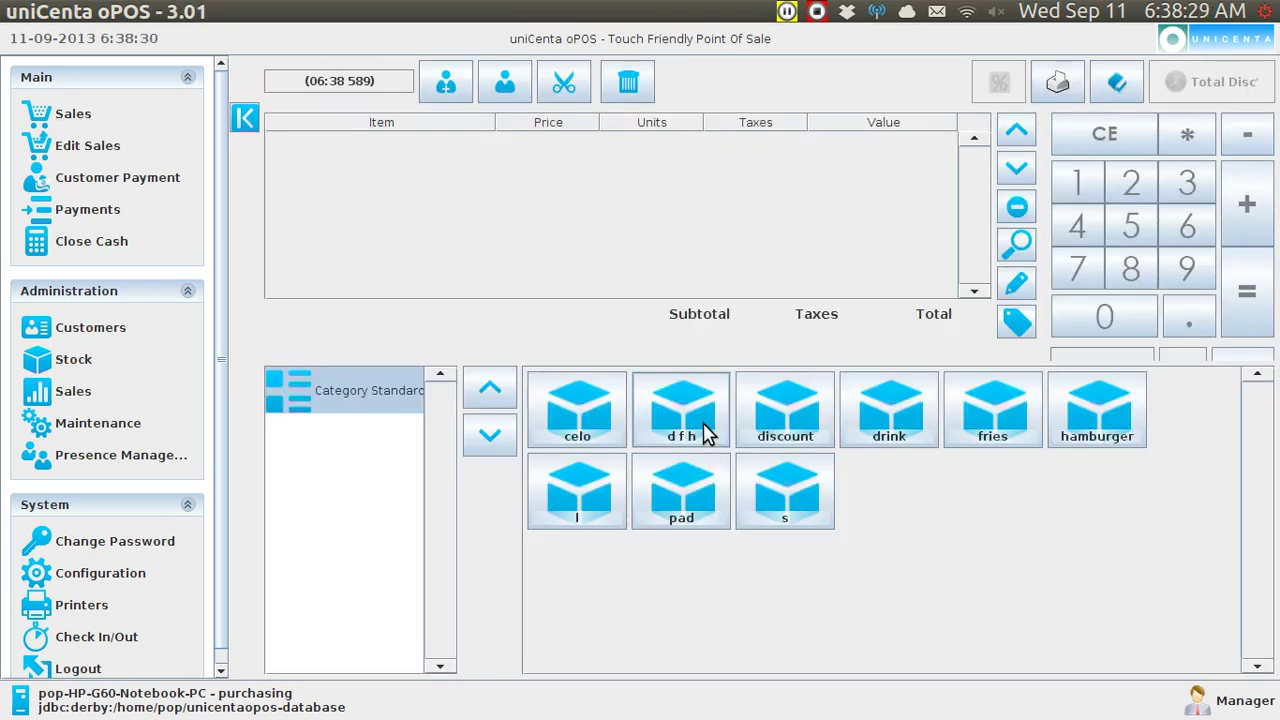
click(1262, 12)
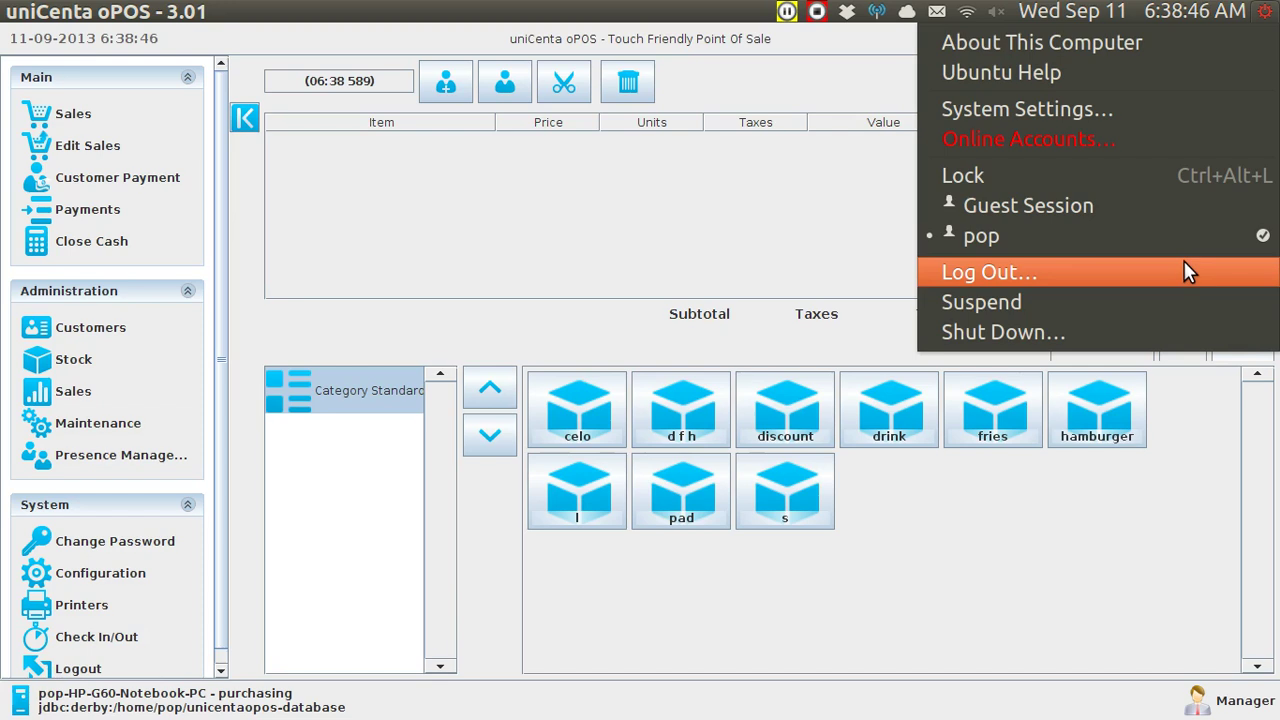
Dismiss the Ubuntu session menu to reveal the Sales screen with drink, fries and hamburger categories.
click(697, 174)
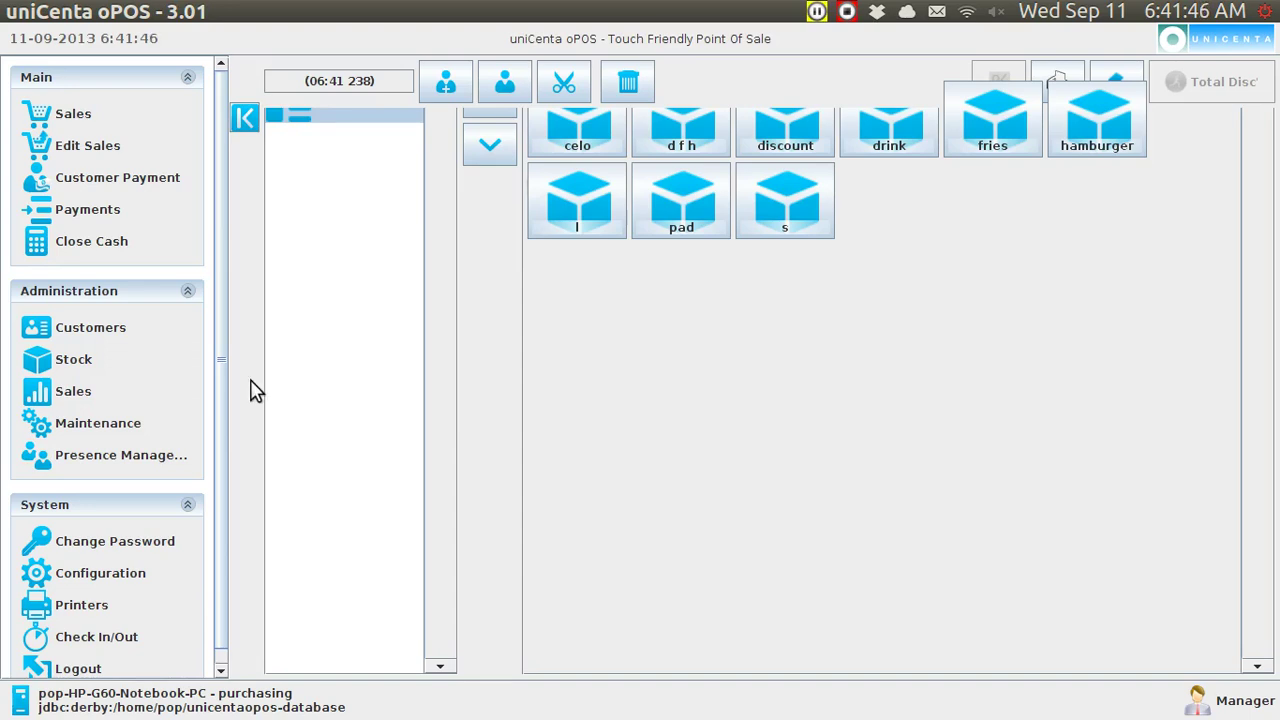
Go to Maintenance > Resources and reload Ticket.Buttons (51 of 57).
click(112, 427)
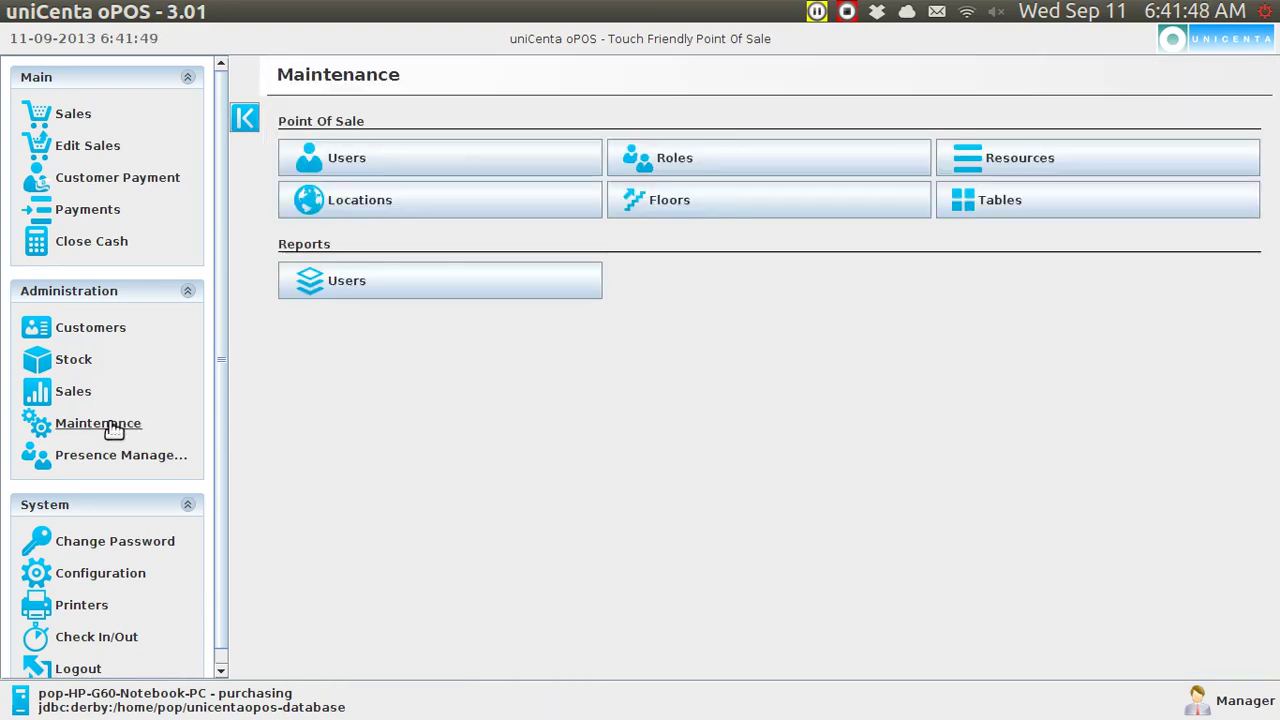
click(990, 172)
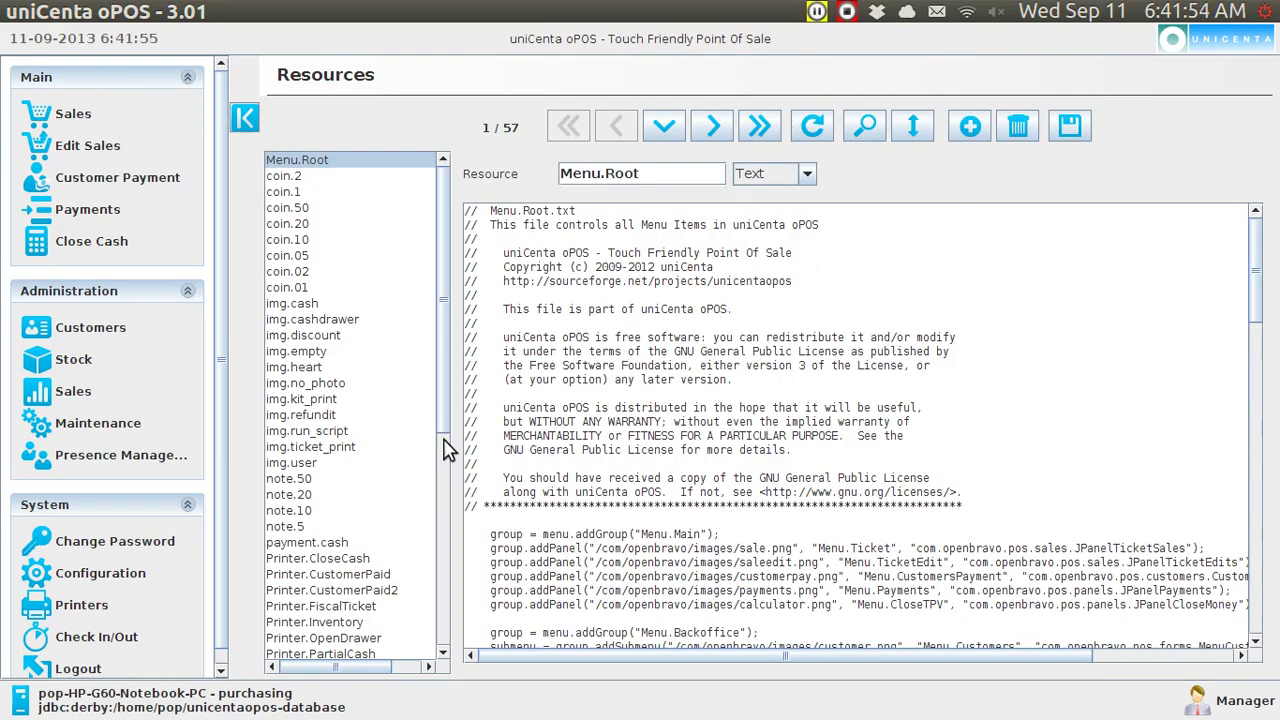
drag(444, 436, 444, 676)
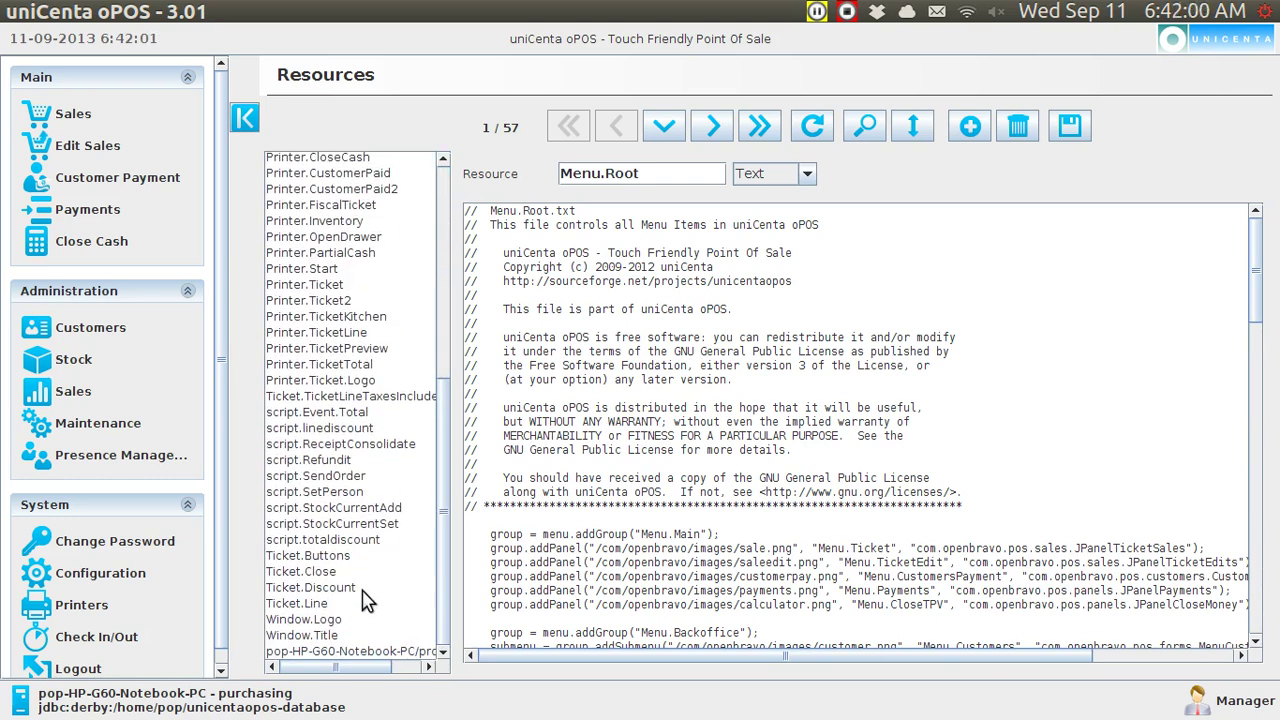
click(336, 560)
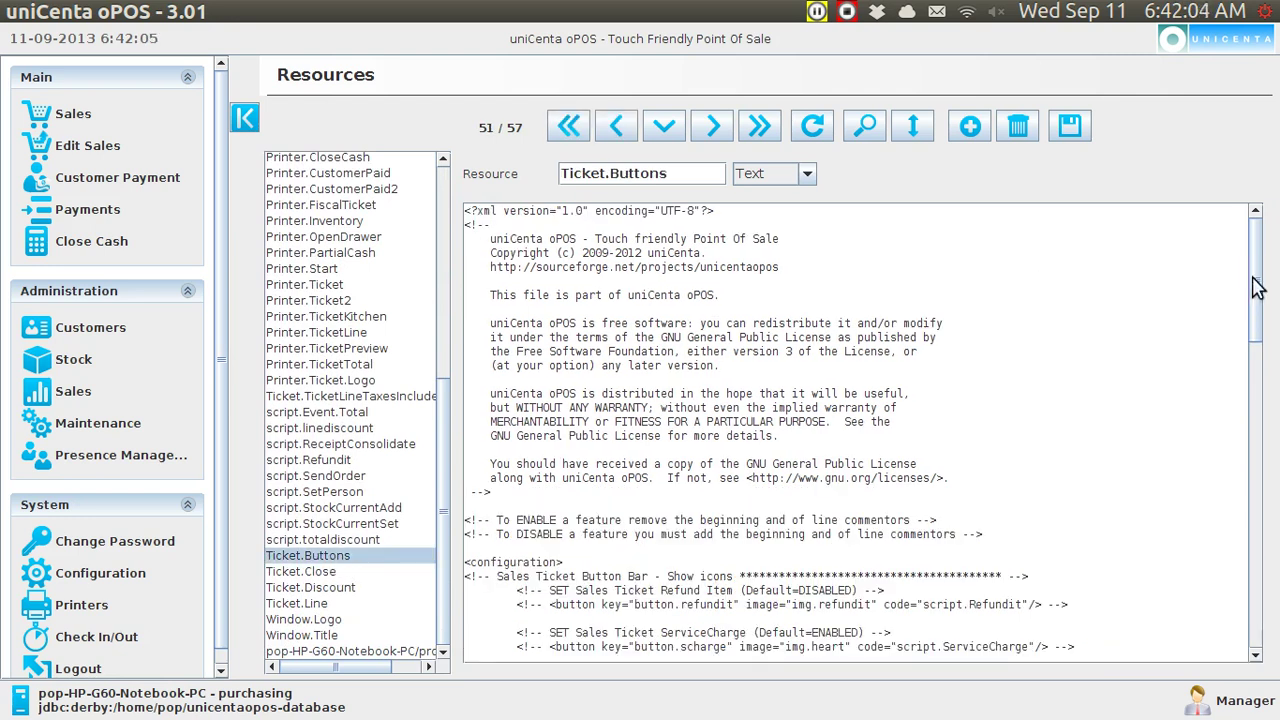
Change the 1280x1024 cat-height from 640 to 200 and type 640 after 'mode' in its comment.
drag(1257, 287, 1259, 487)
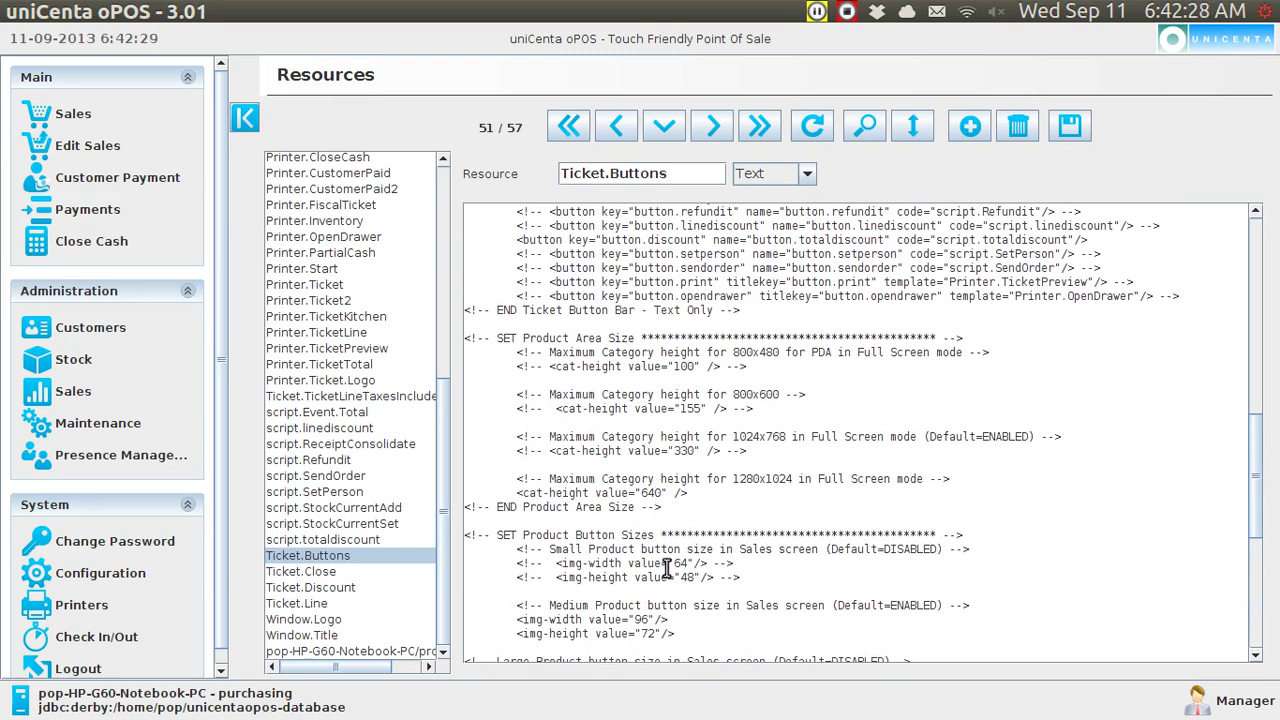
click(660, 492)
key(BackSpace)
key(BackSpace)
key(BackSpace)
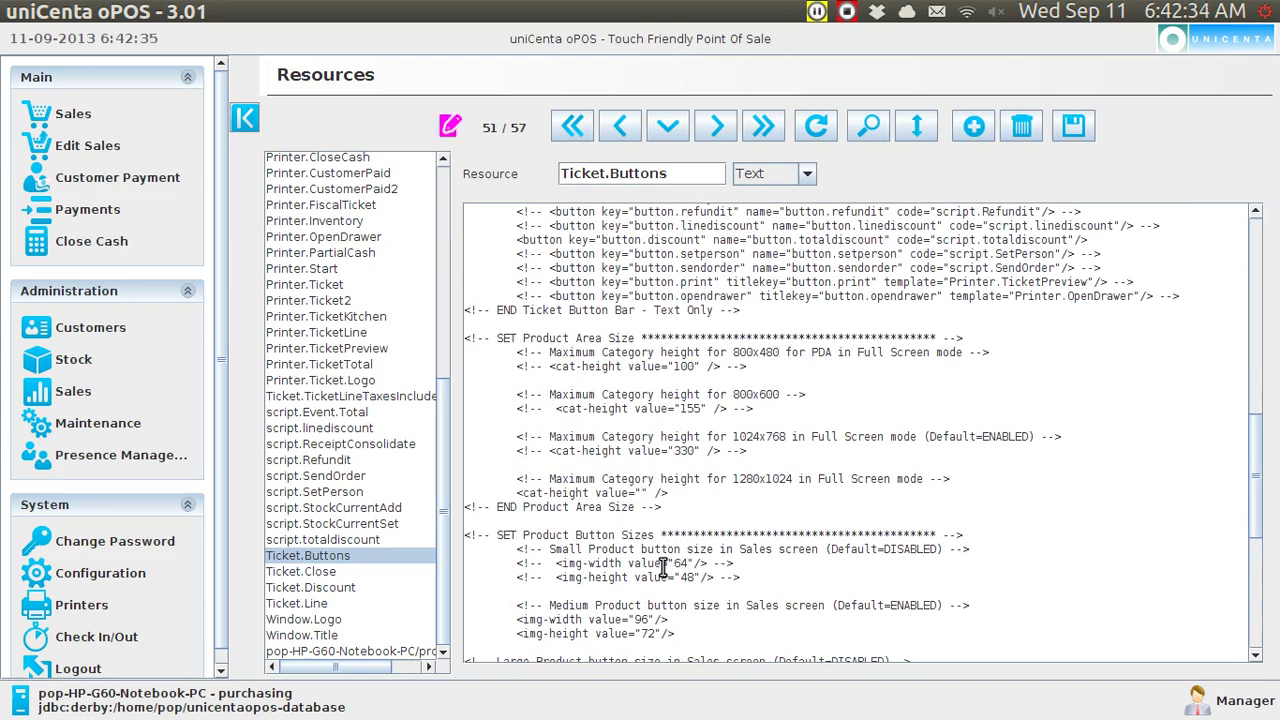
text(200)
click(925, 478)
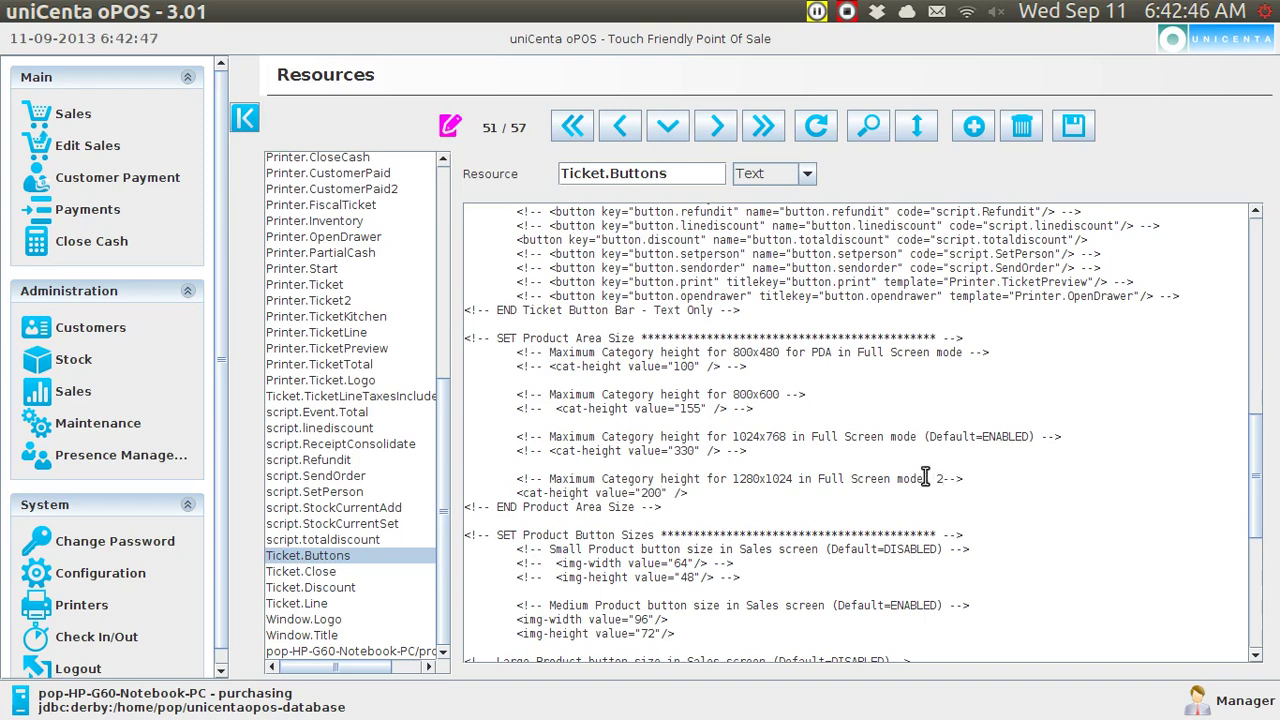
text(640)
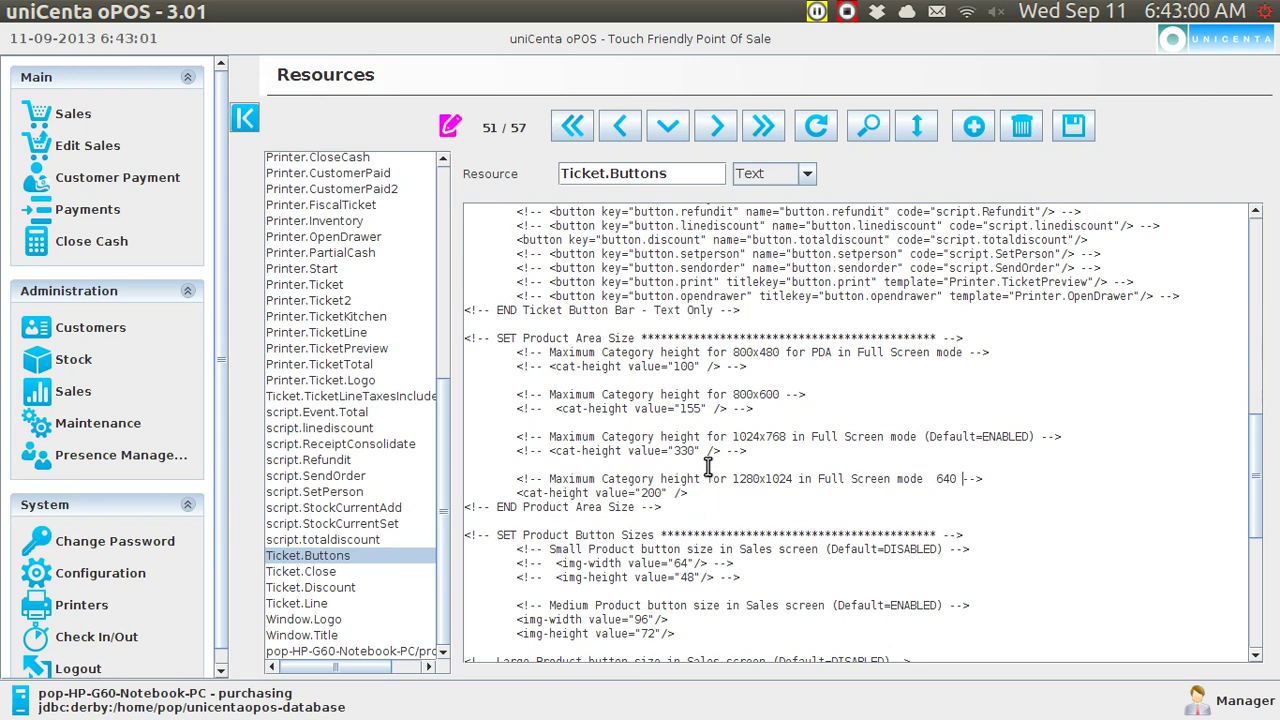
Return to Sales saving Ticket.Buttons with Yes, then open and dismiss the Ubuntu system menu.
click(85, 117)
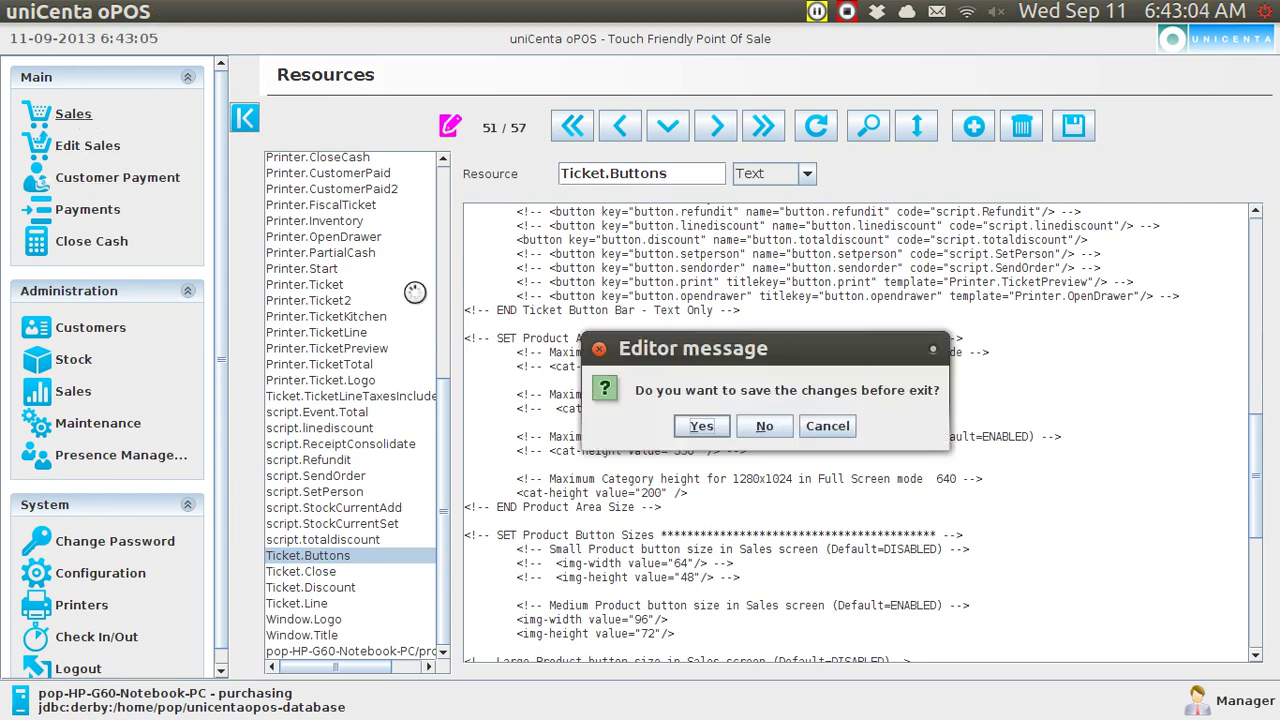
click(701, 426)
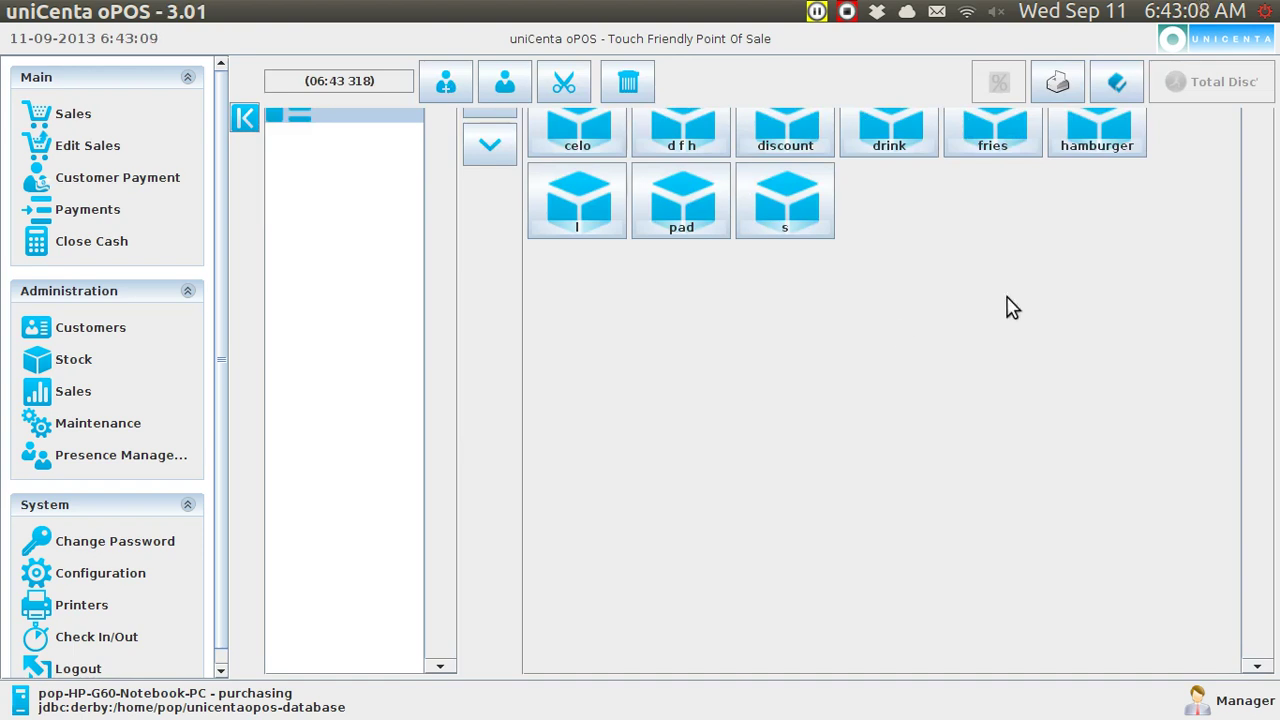
click(1265, 12)
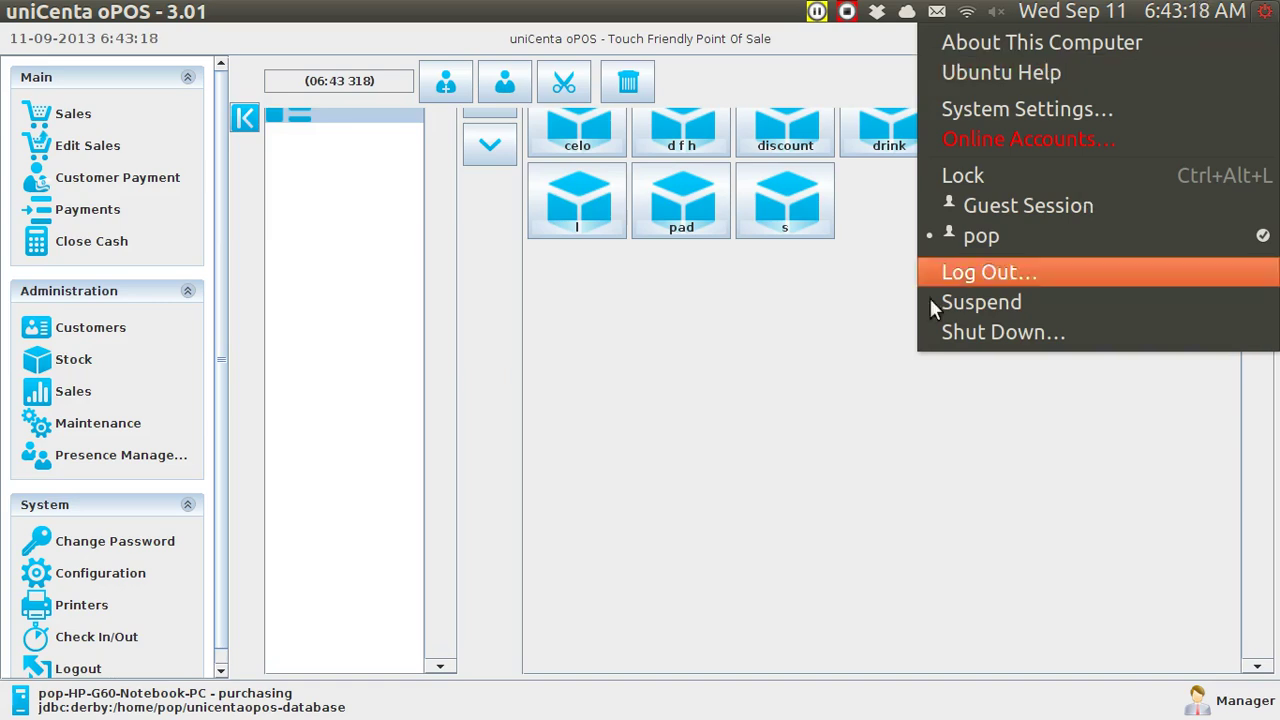
click(826, 343)
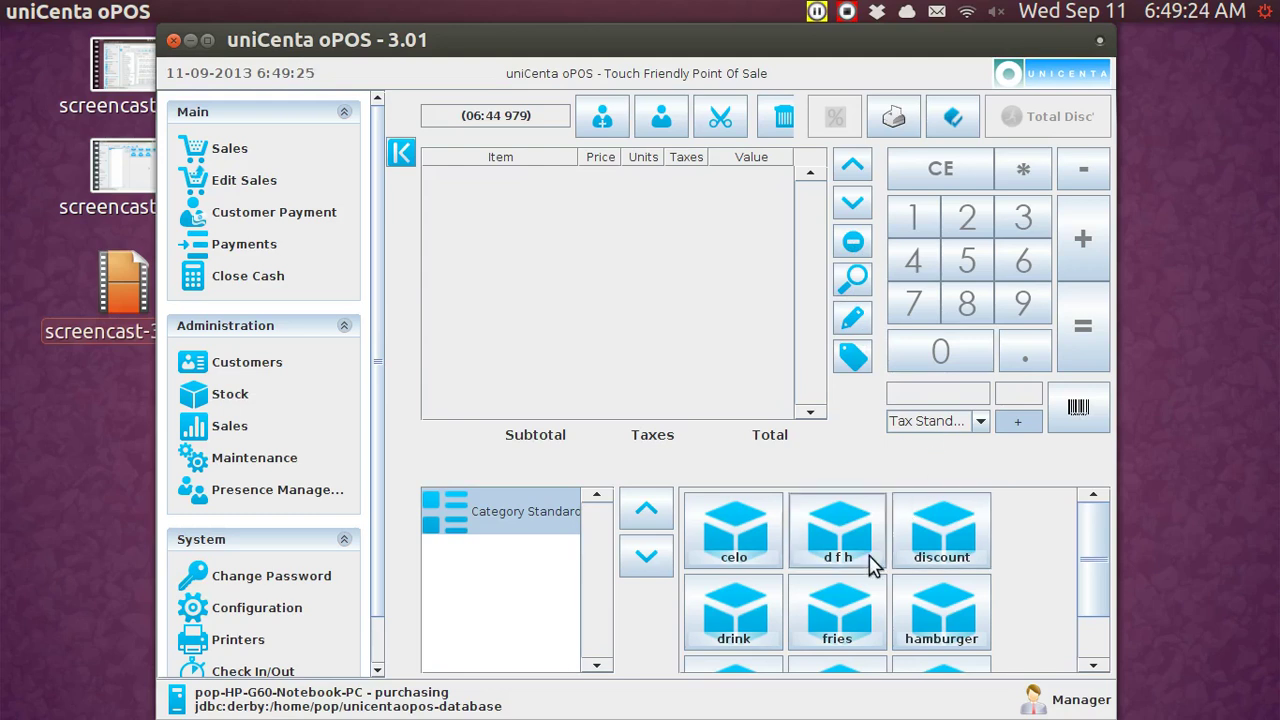
click(838, 628)
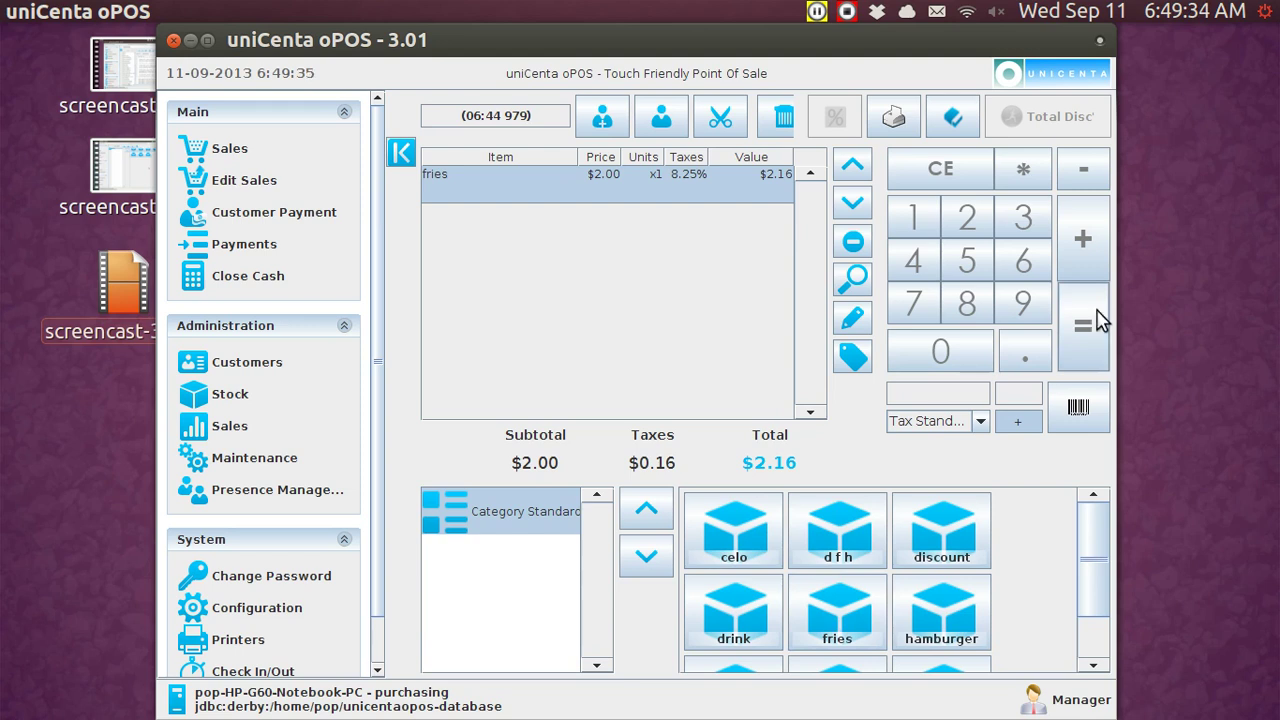
click(1087, 277)
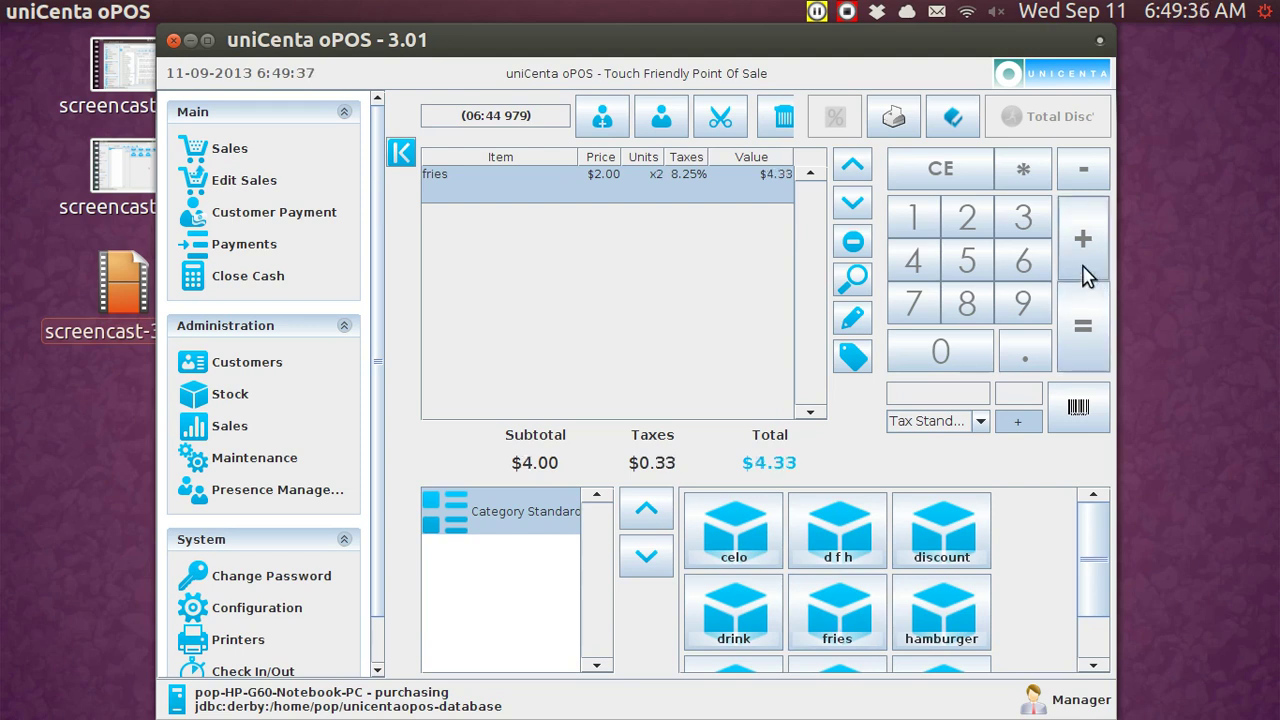
click(1087, 277)
click(1087, 277)
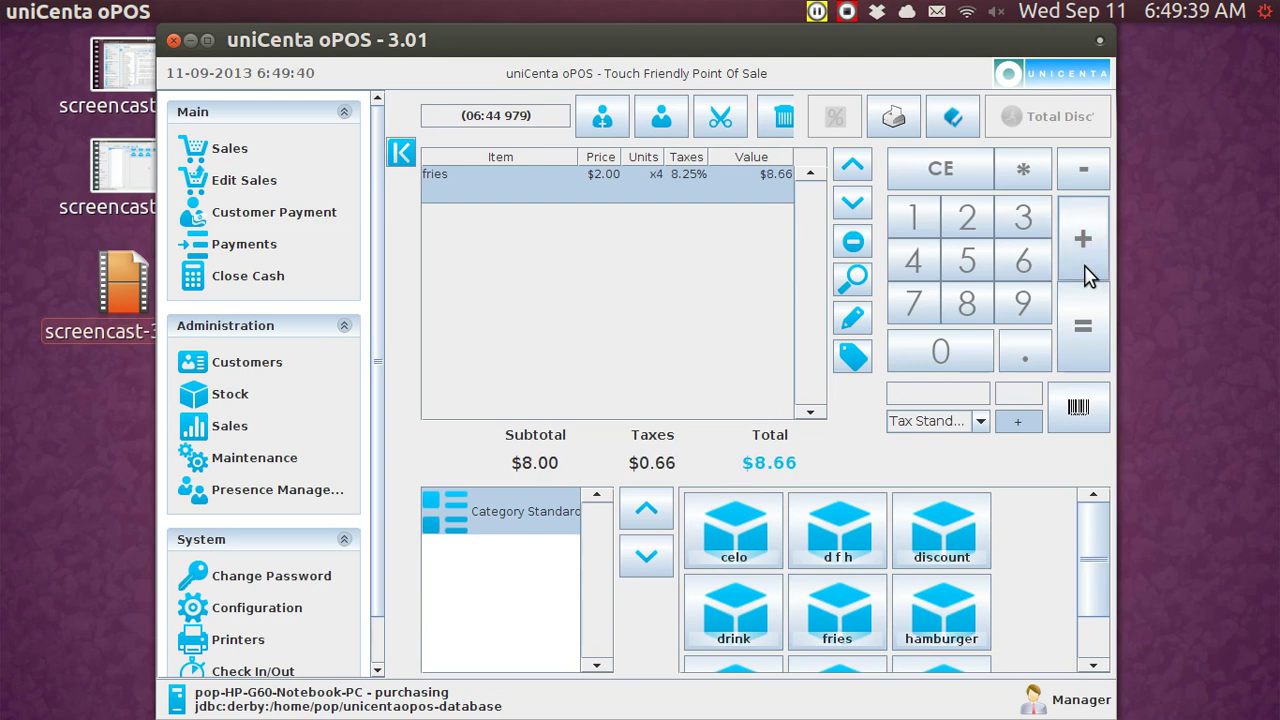
click(1084, 172)
click(1084, 172)
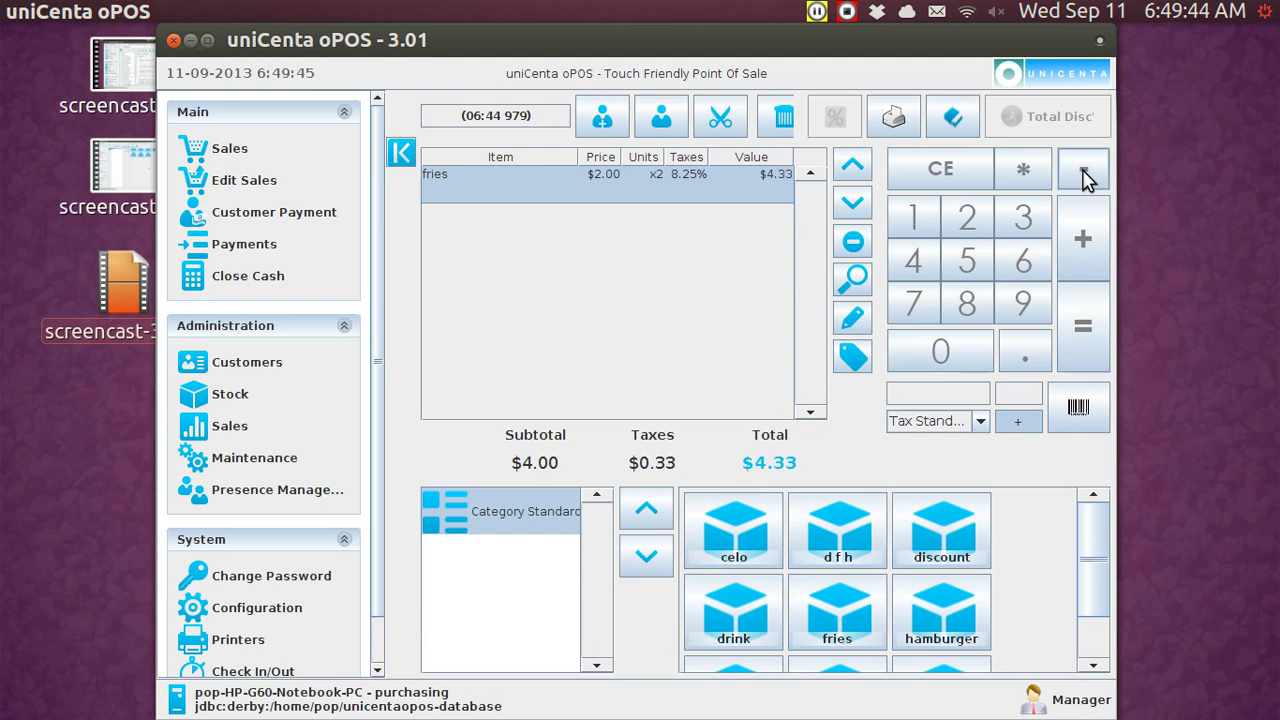
click(1084, 172)
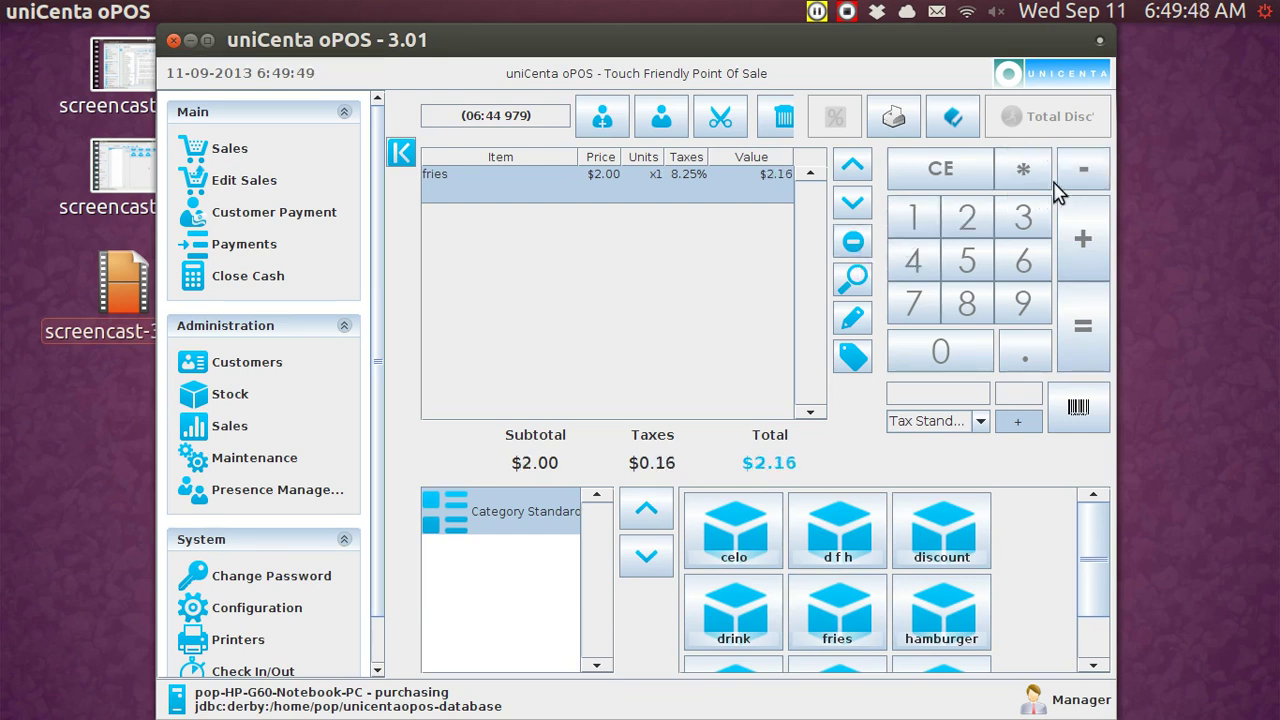
click(1085, 172)
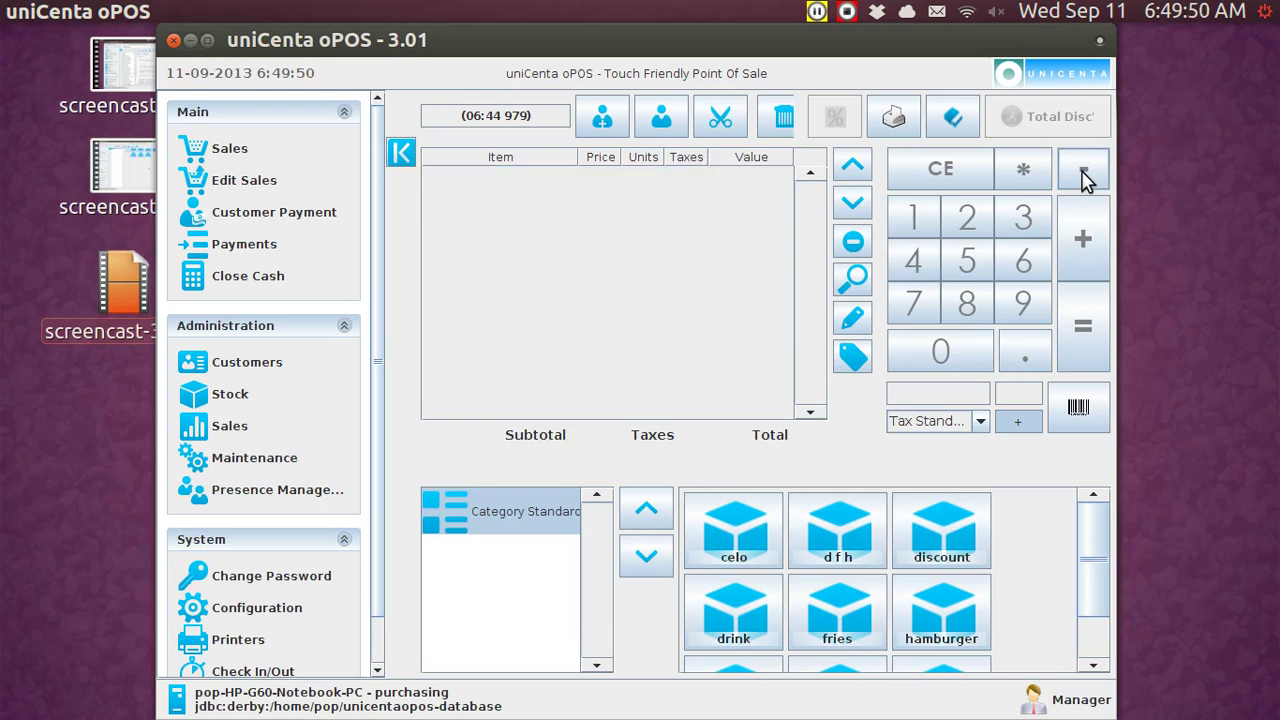
Add two $2.00 keypad amounts as ticket lines at 8.25% tax, reaching a $4.16 total with $0.32 tax.
click(975, 222)
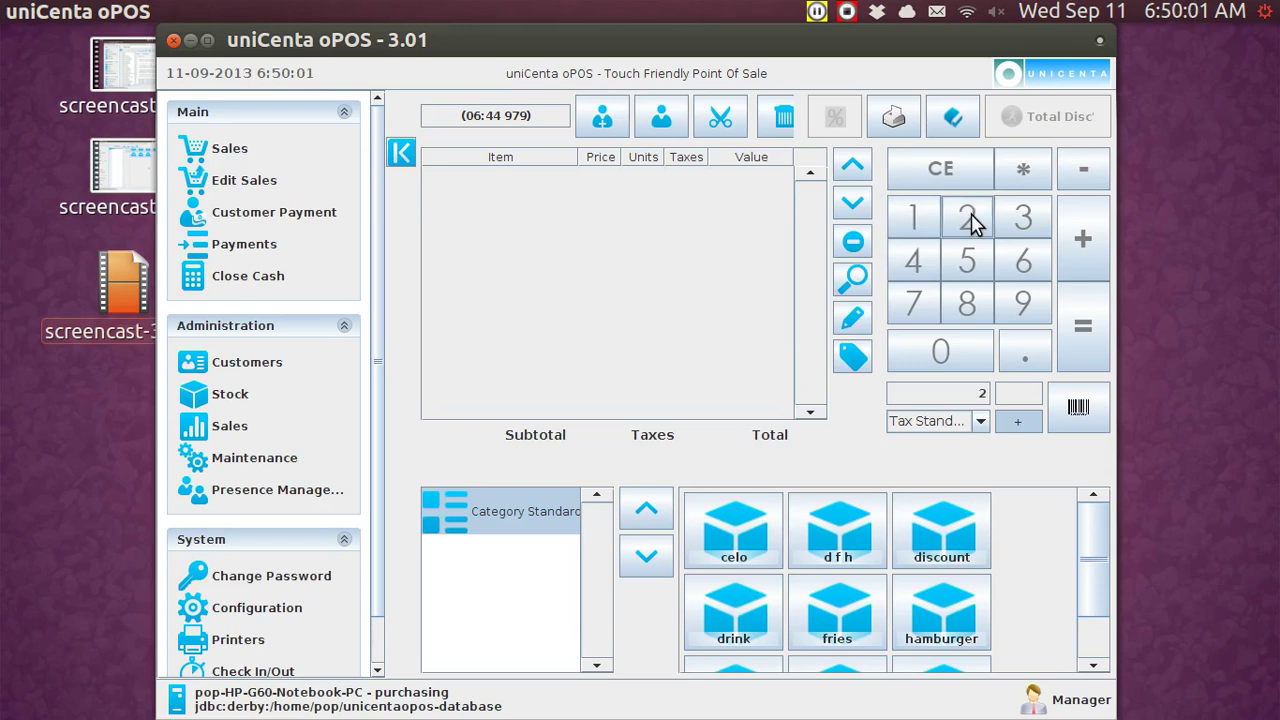
click(1084, 247)
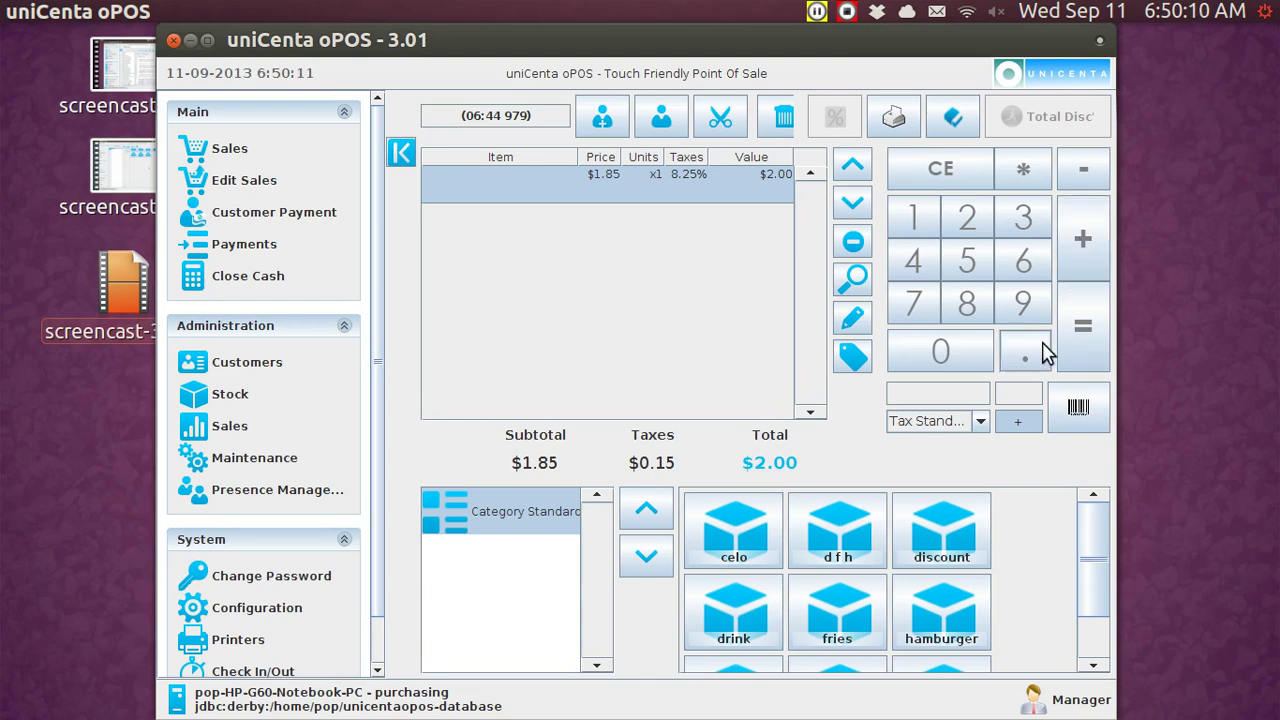
click(1020, 424)
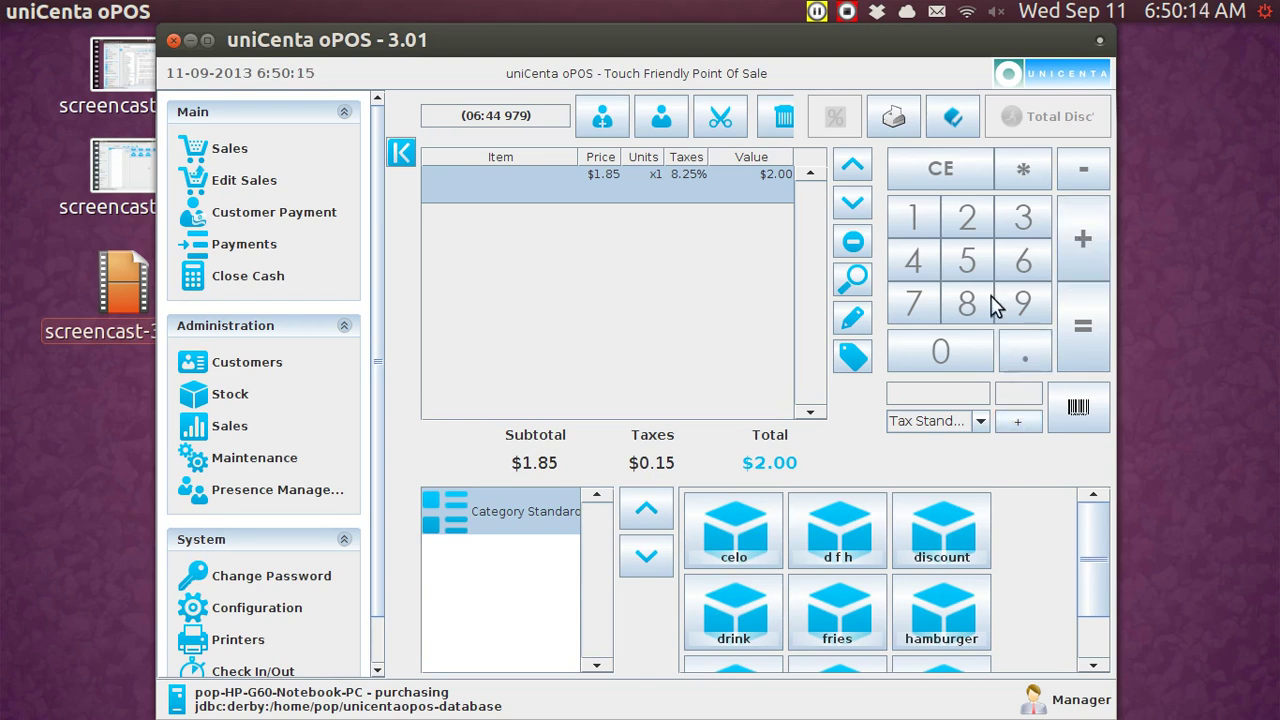
click(968, 214)
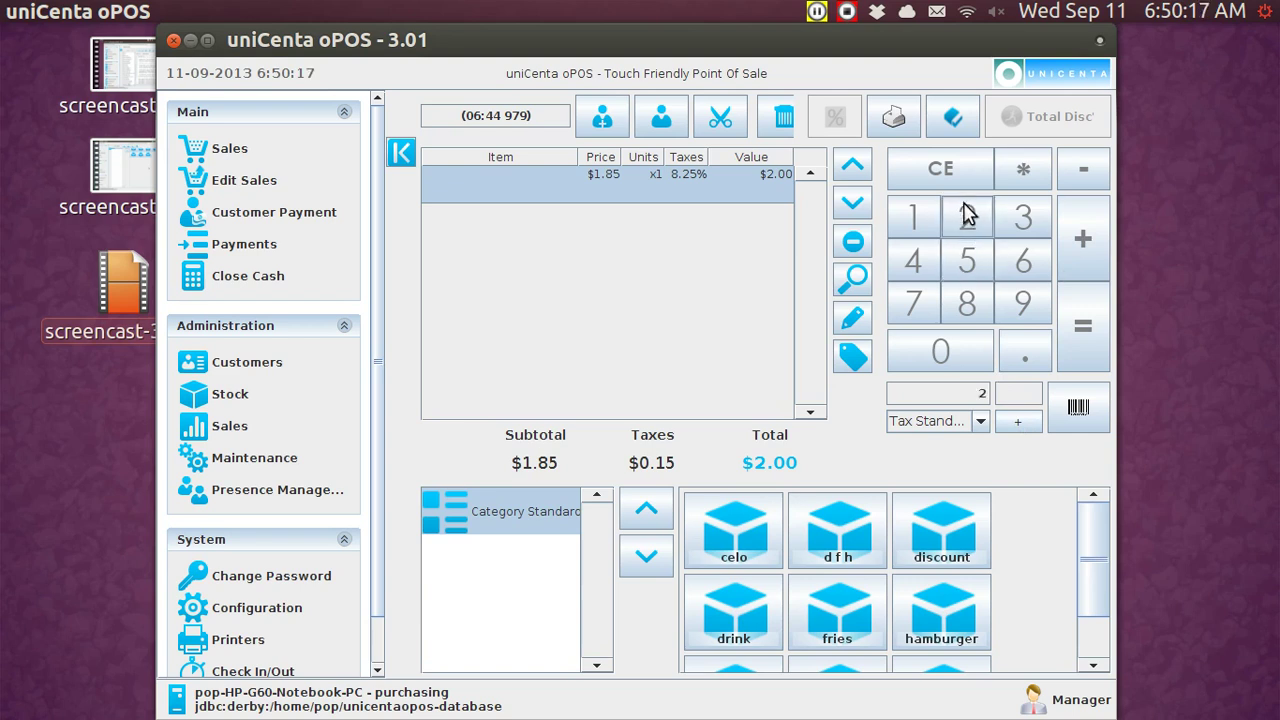
click(1088, 243)
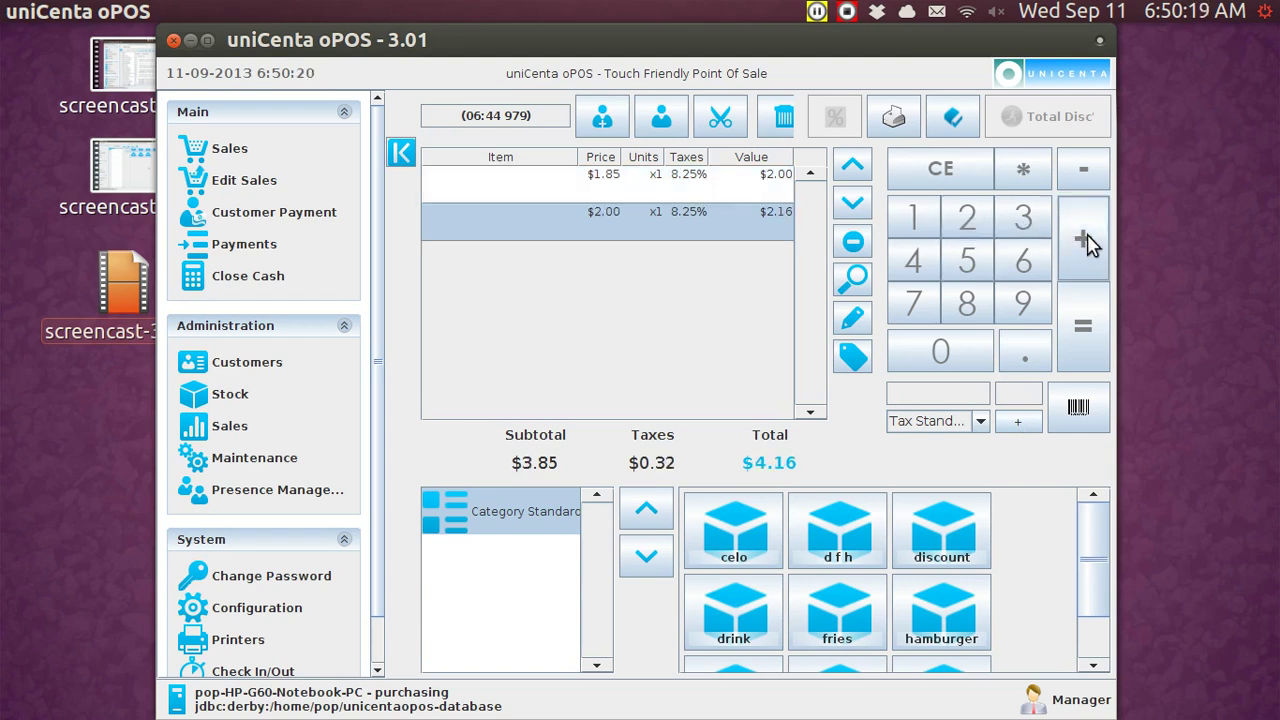
Switch the ticket's tax rate to Tax Exempt.
click(983, 423)
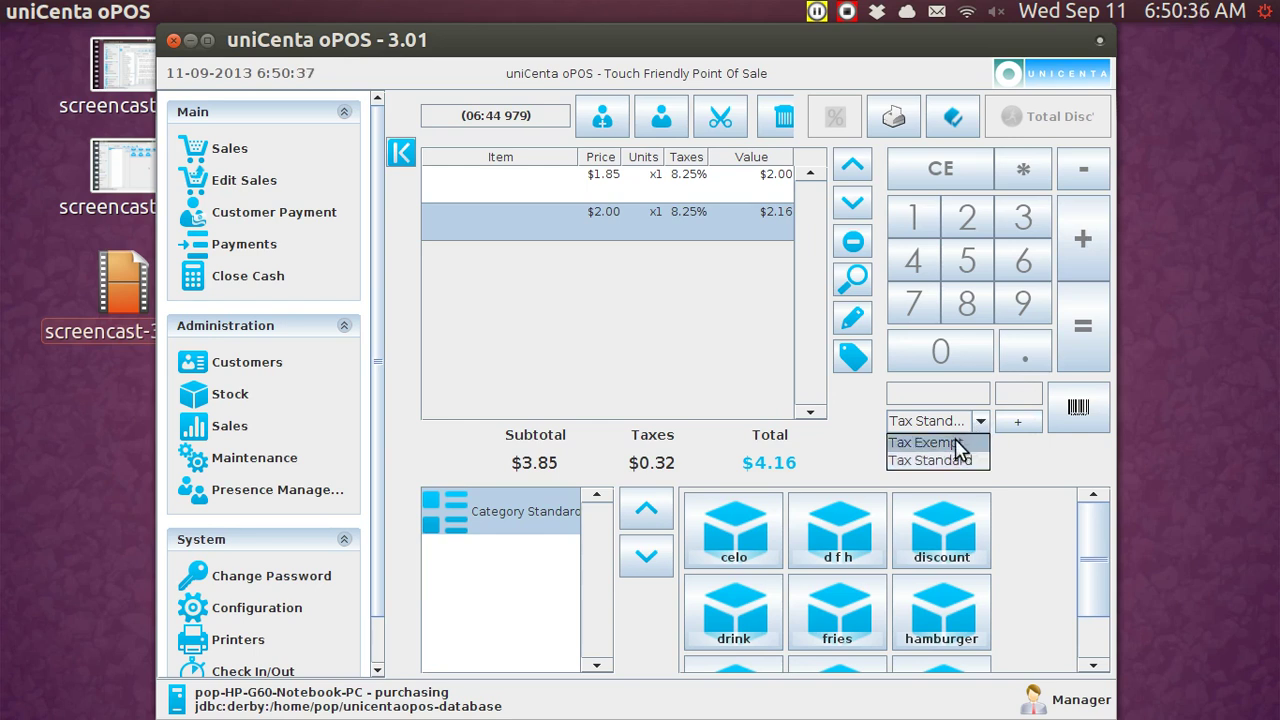
click(957, 444)
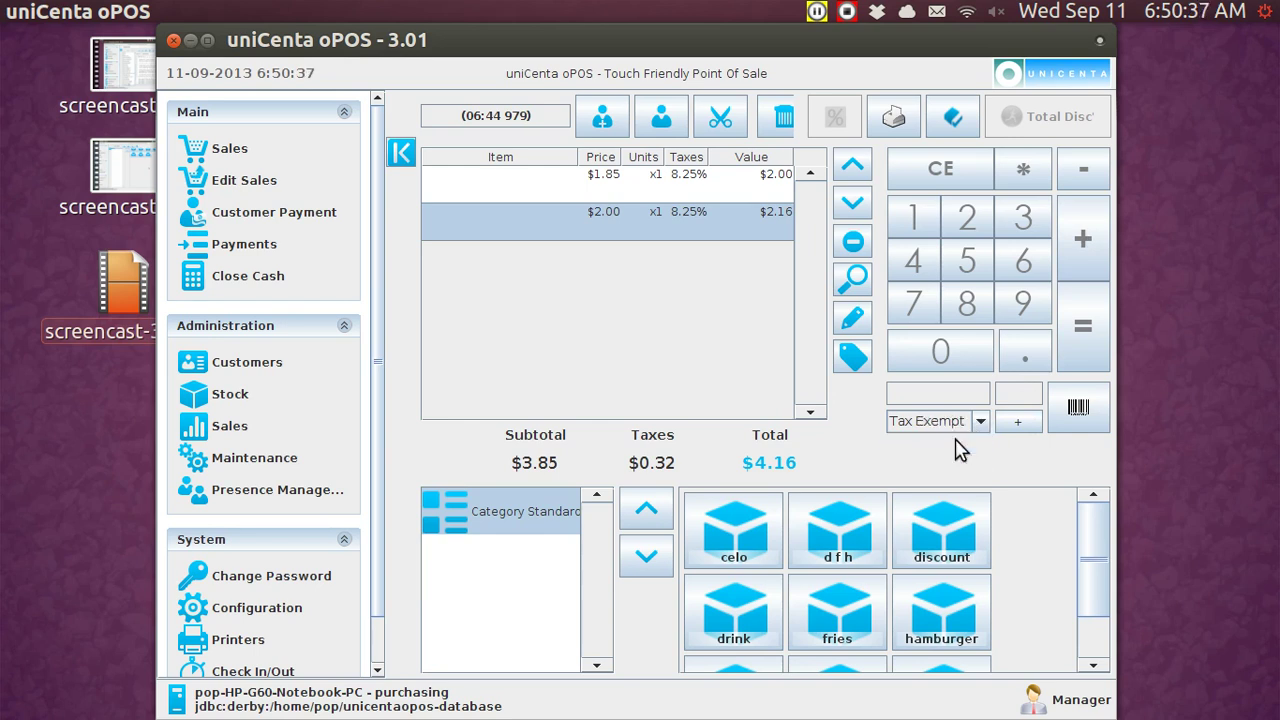
click(1016, 424)
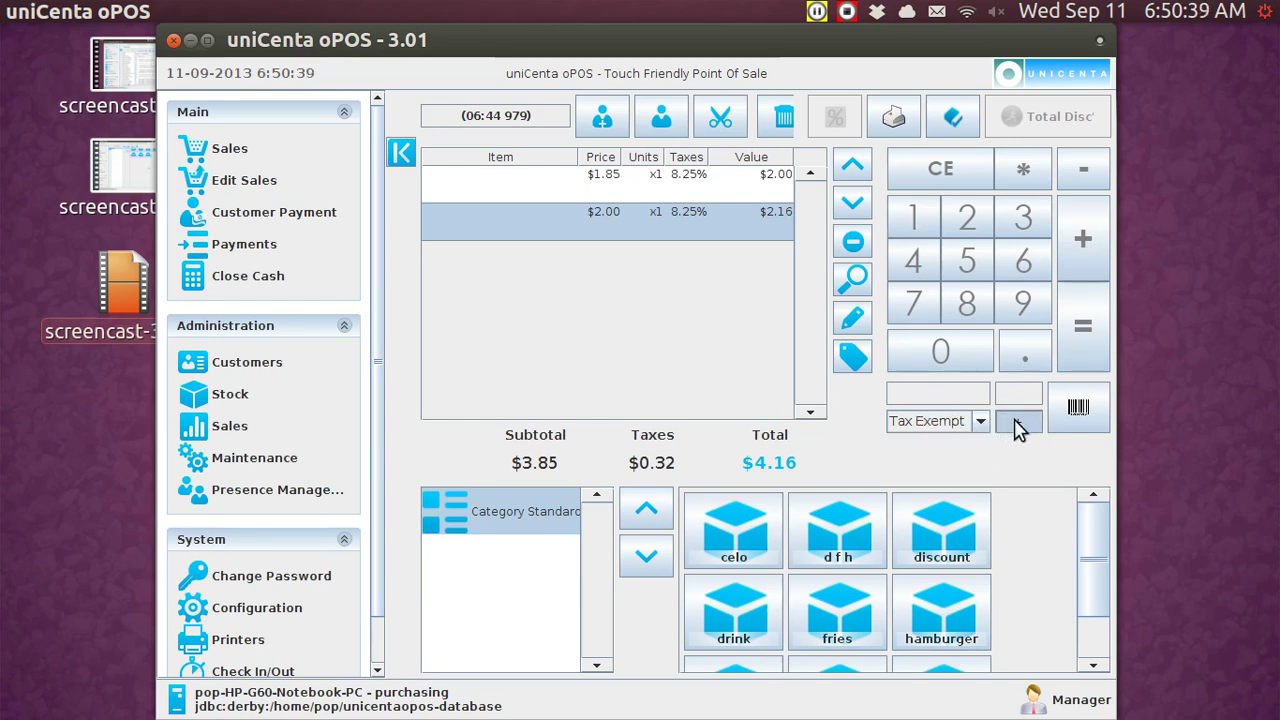
Add two tax-exempt $2.00 lines at 0%, raising the total to $8.16.
click(975, 224)
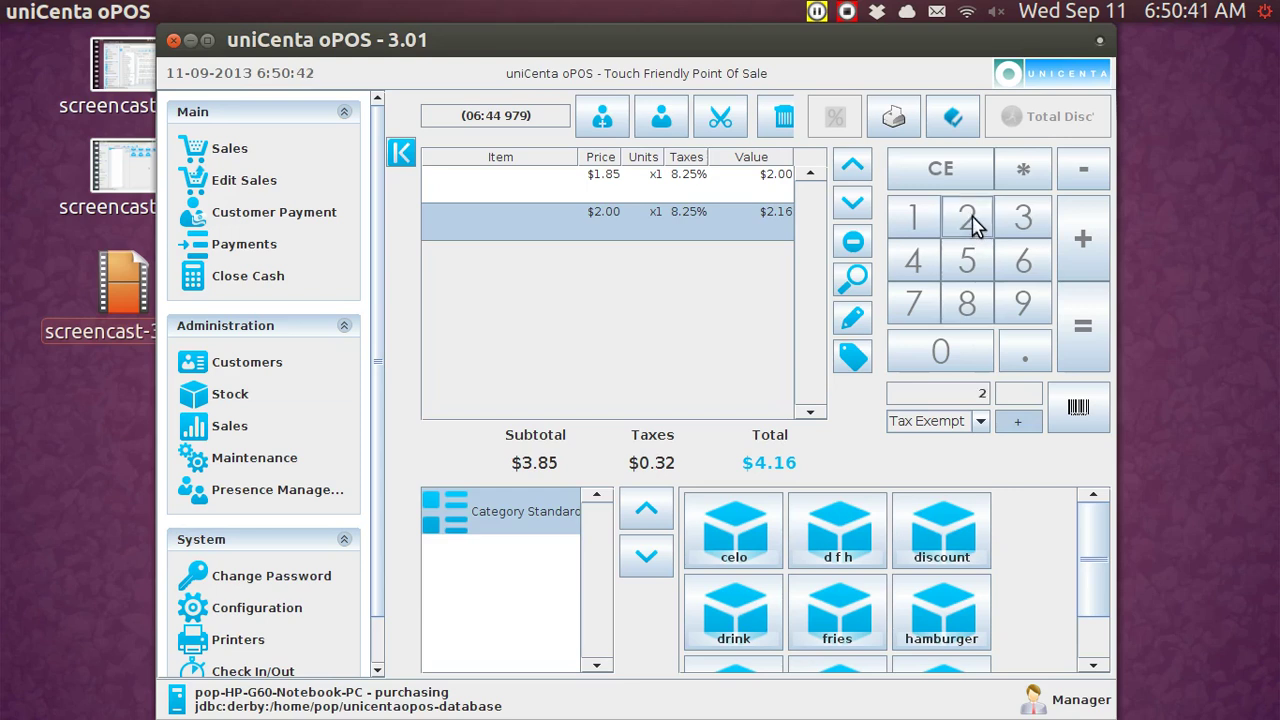
click(1090, 245)
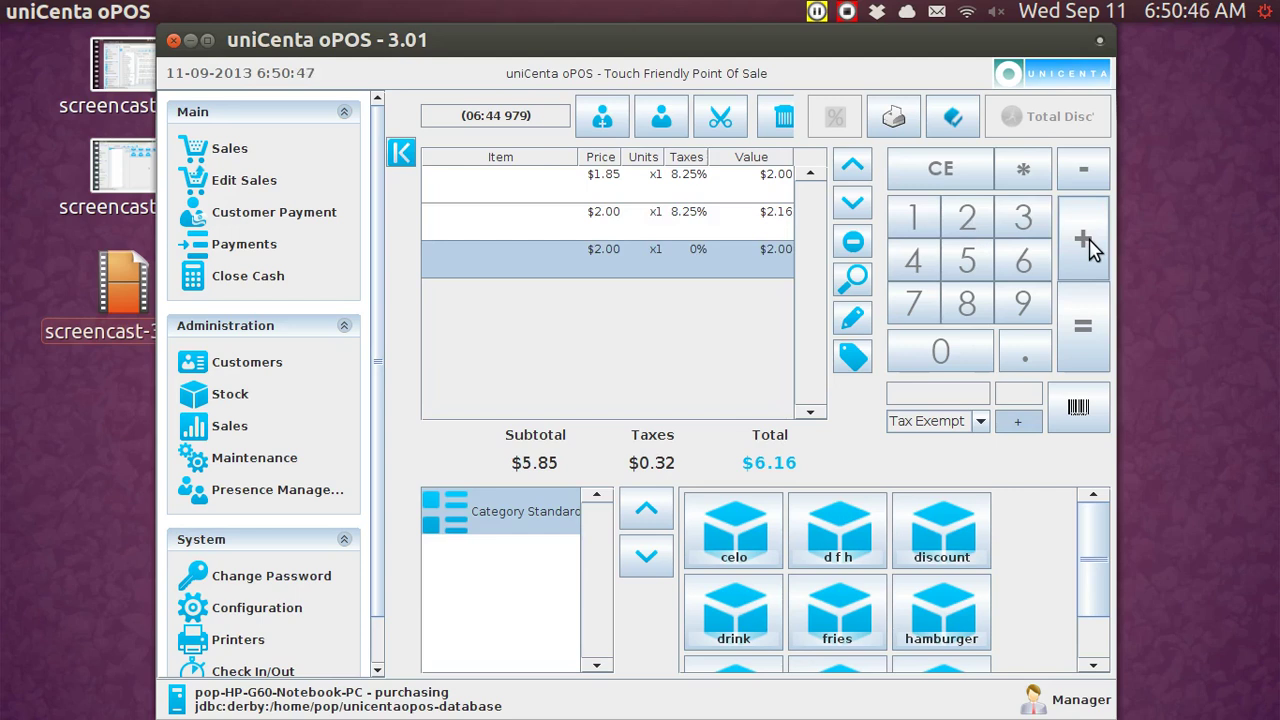
click(1022, 423)
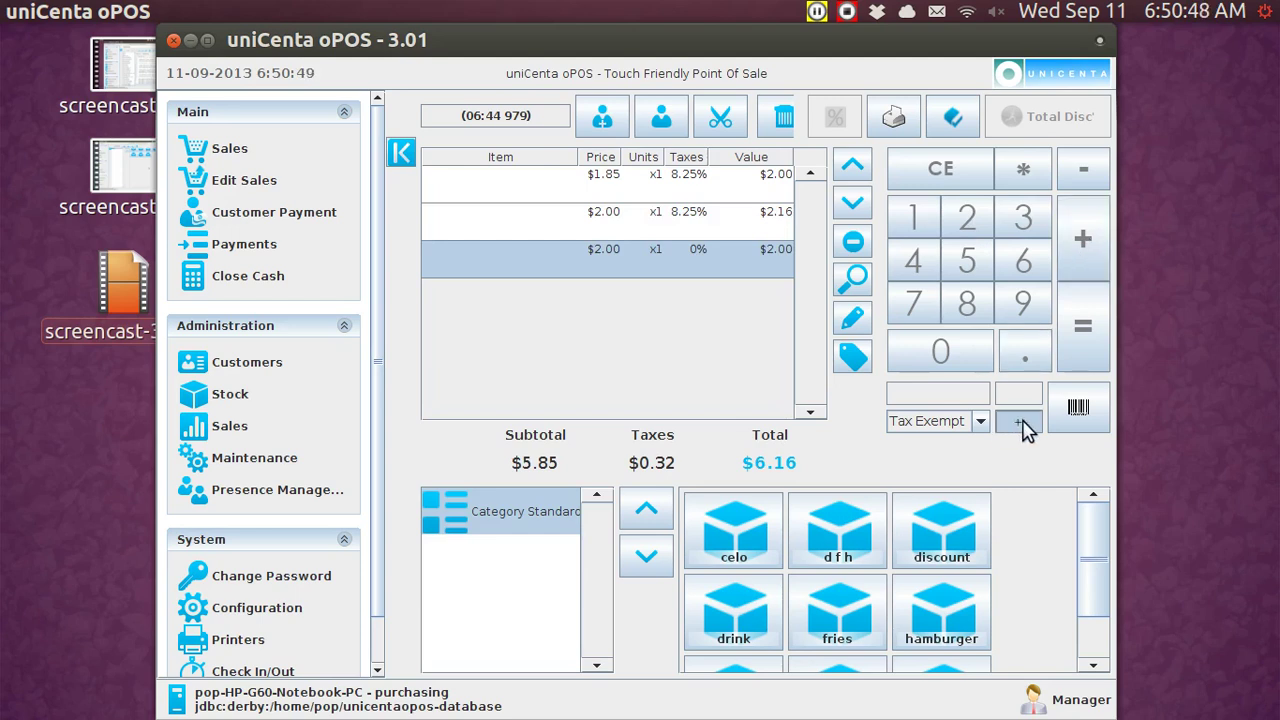
click(970, 222)
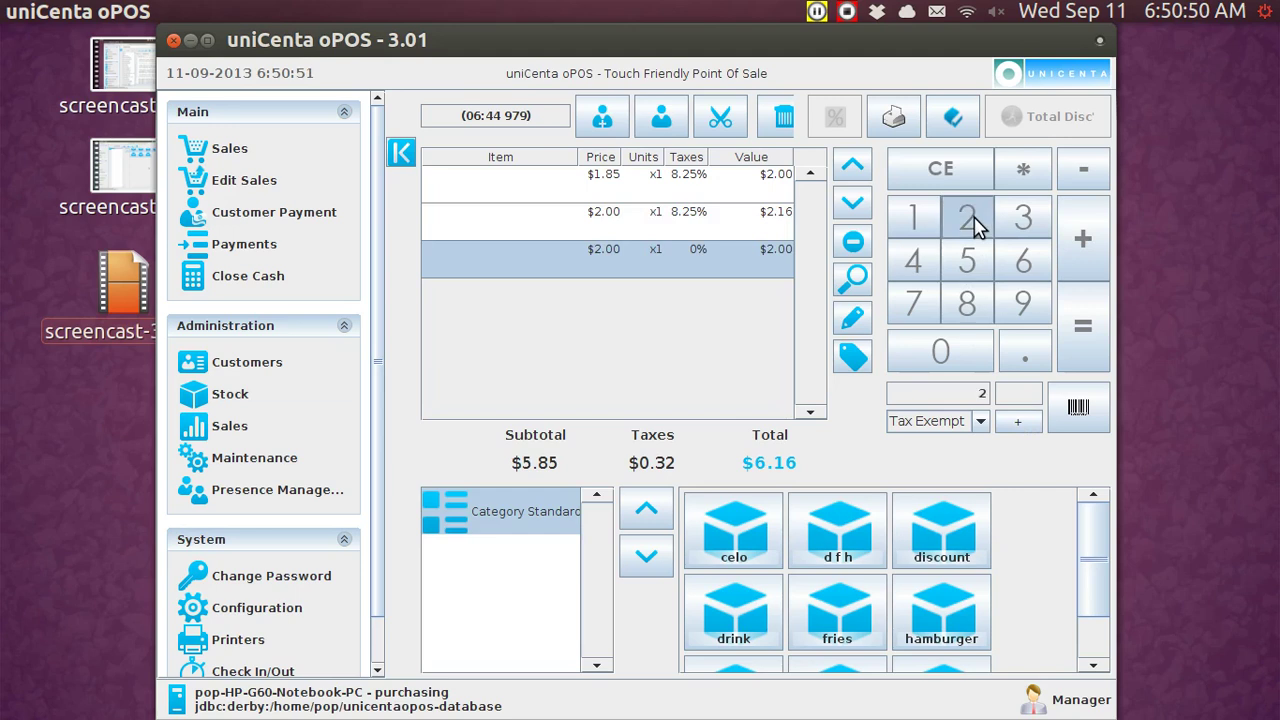
click(1084, 245)
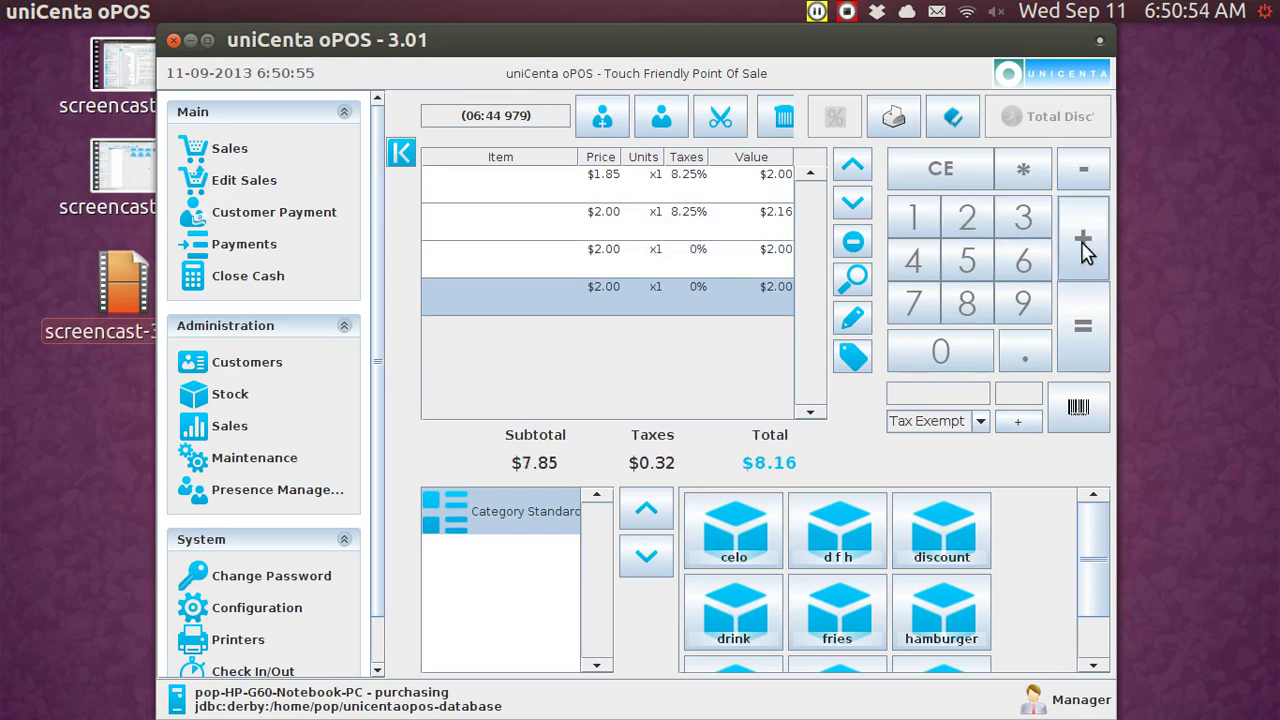